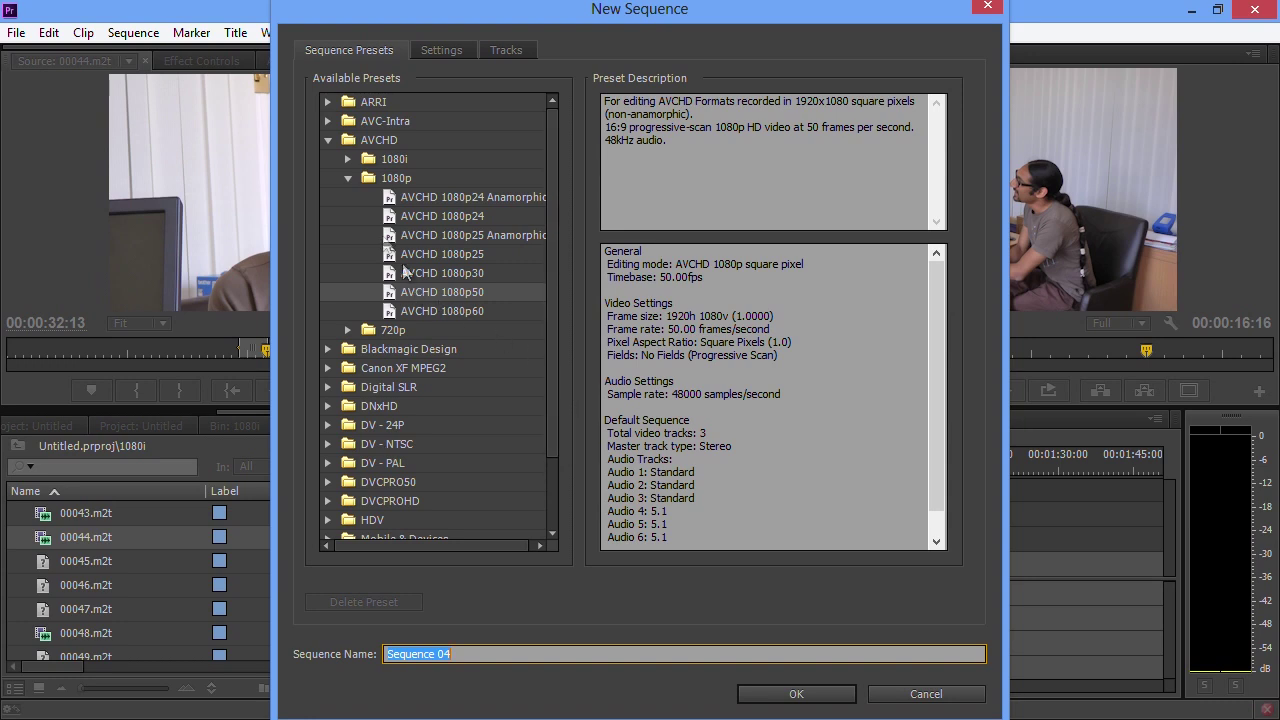
Collapse AVCHD 1080p and expand the DNxHD preset folder to show DNX 145 through DNX 440X
{"action": "left_click", "coordinate": [348, 178]}
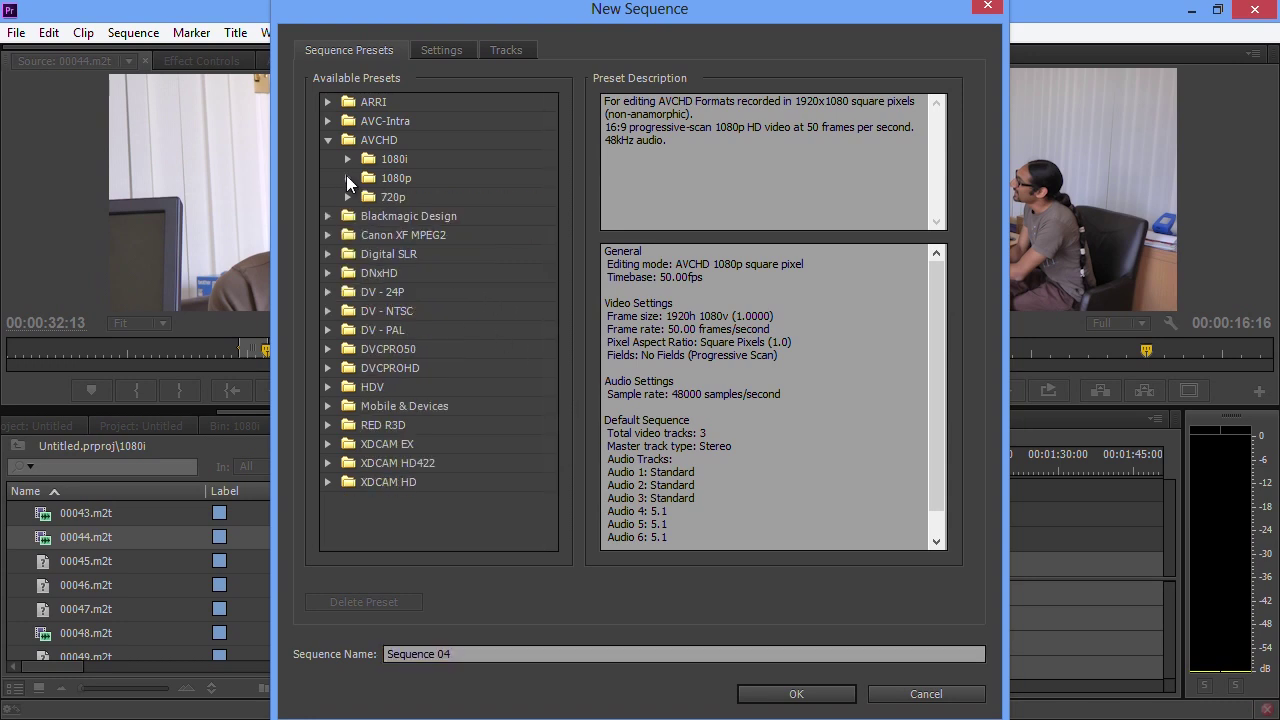
{"action": "left_click", "coordinate": [381, 274]}
{"action": "left_click", "coordinate": [328, 273]}
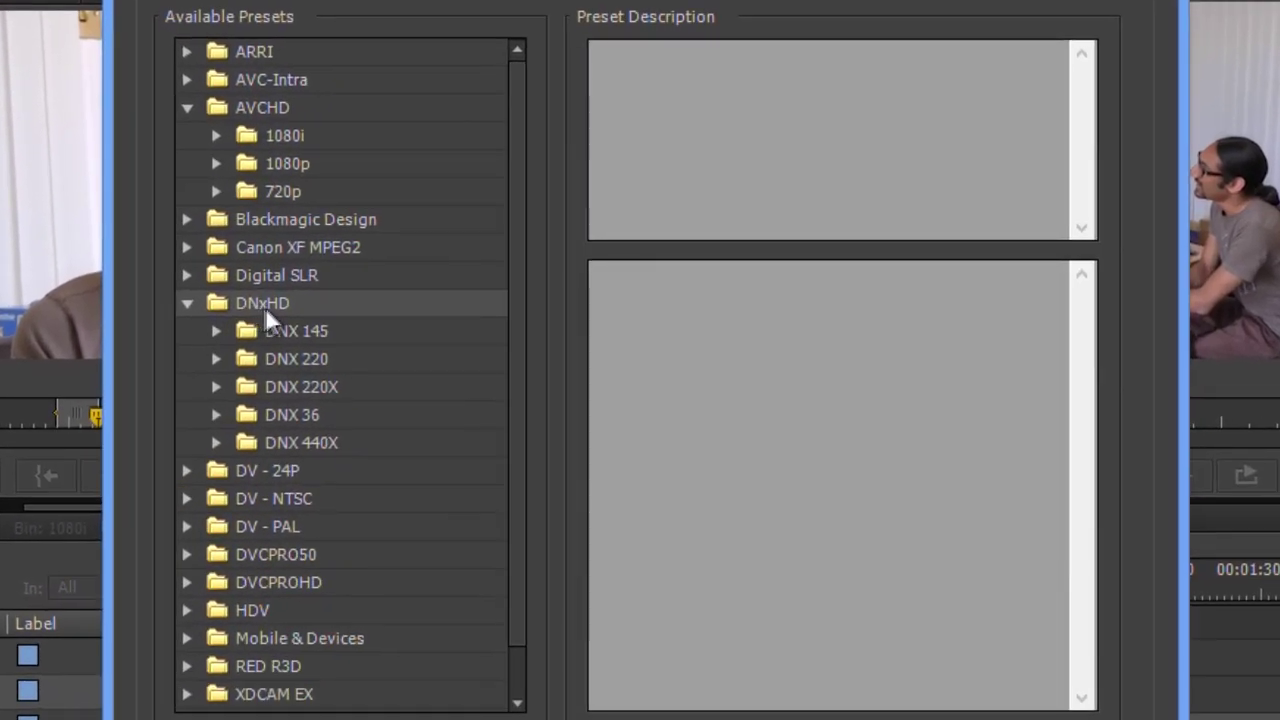
Expand DNX 220 > 1080i and choose its first preset, the 25 fps 1920×1080 one
{"action": "left_click", "coordinate": [216, 358]}
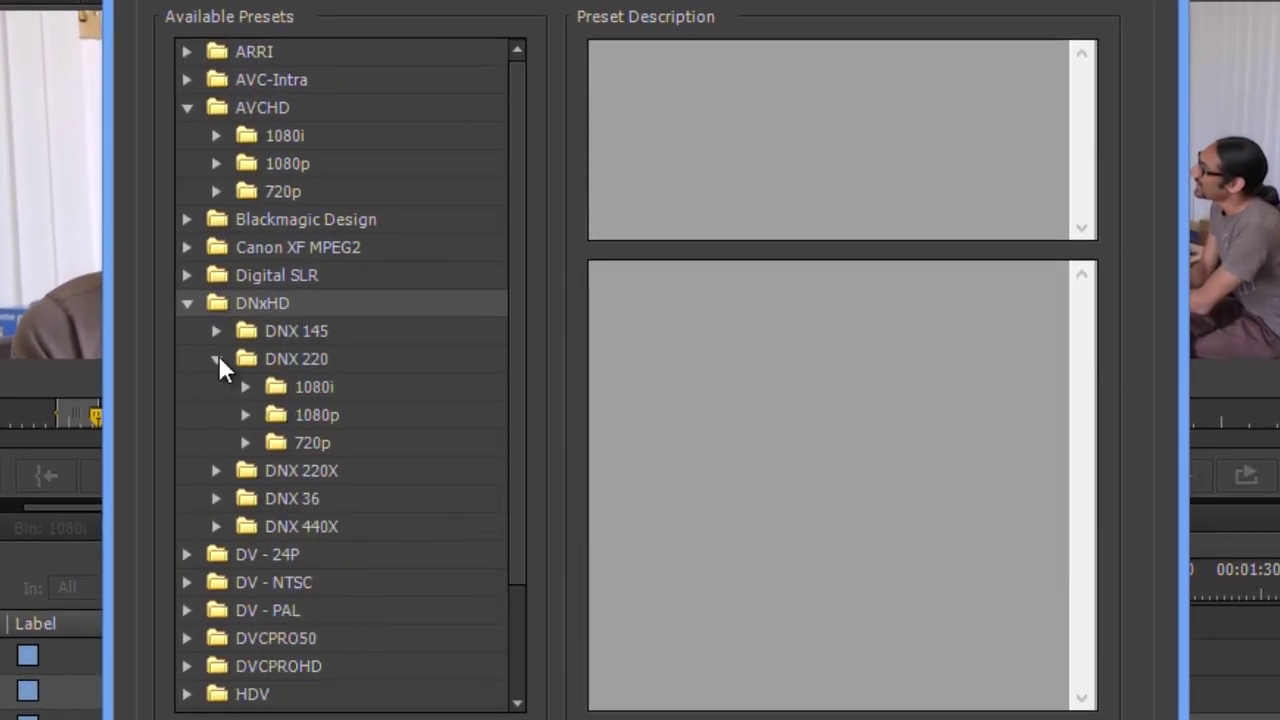
{"action": "left_click", "coordinate": [246, 387]}
{"action": "left_click", "coordinate": [323, 414]}
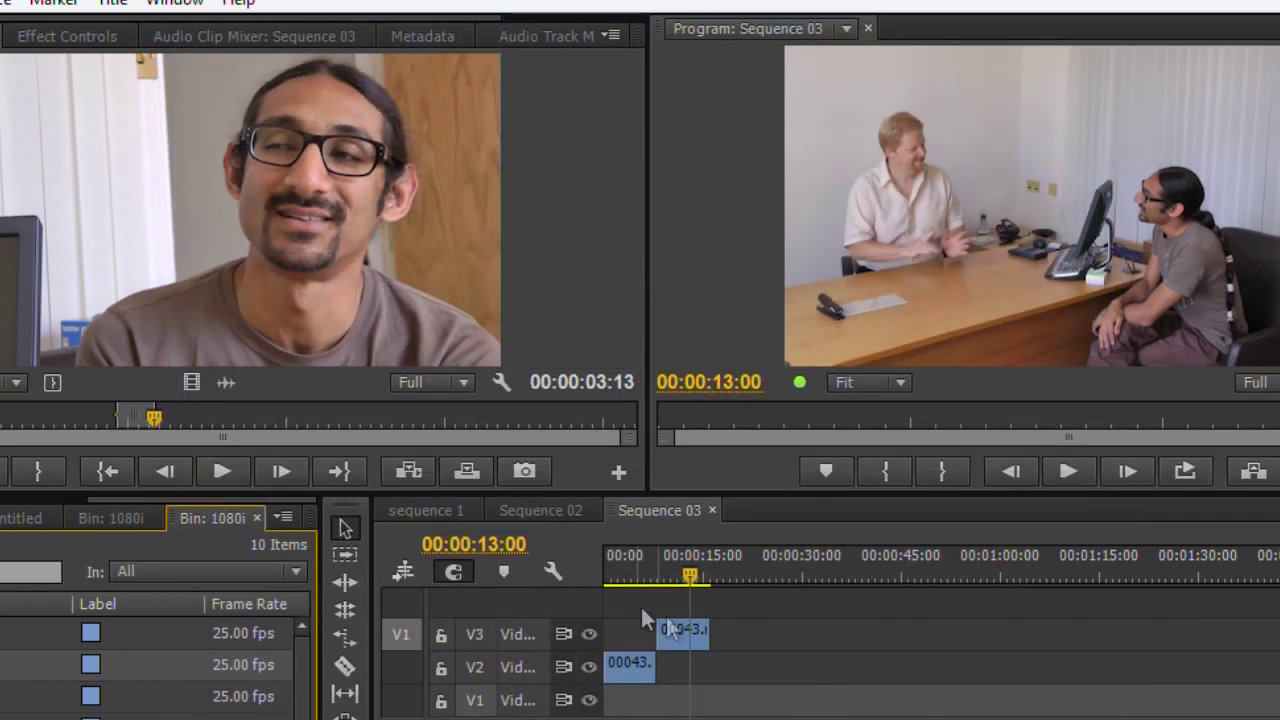
Choose DNxHD MXF OP1a format with the DNX 145 720p 50 preset and scroll the Video options
{"action": "left_click", "coordinate": [653, 574]}
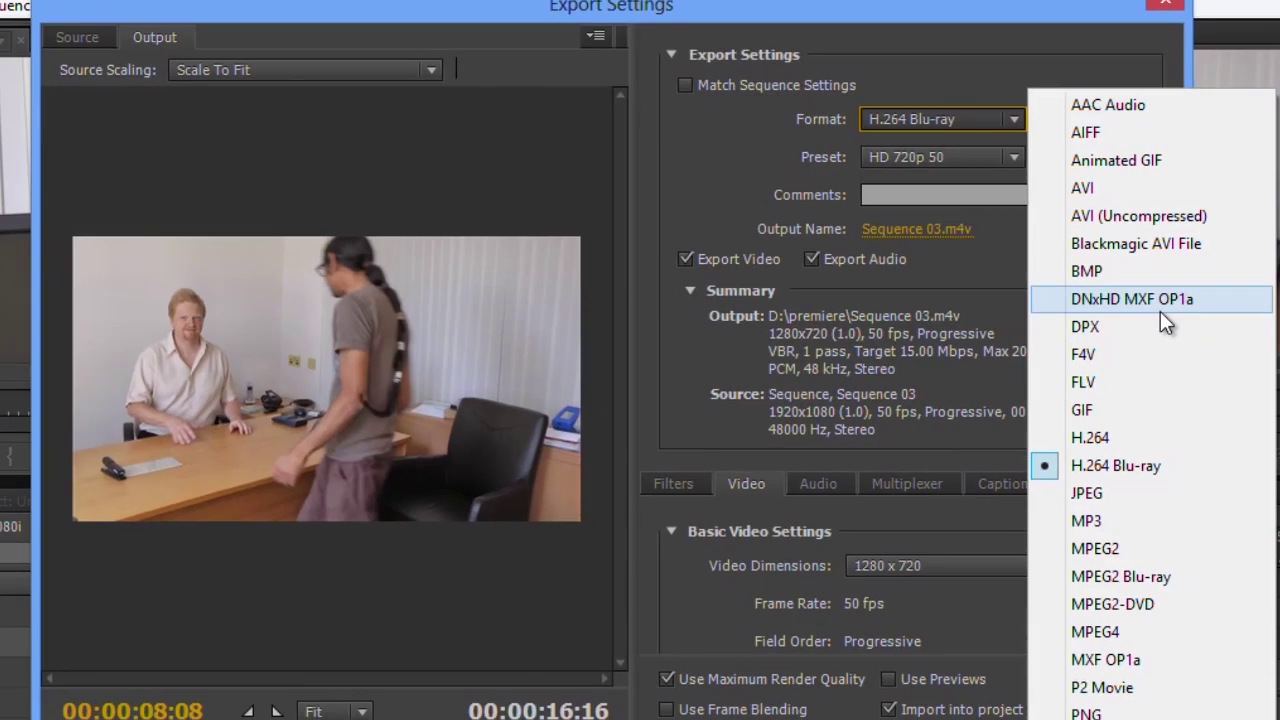
{"action": "left_click", "coordinate": [1160, 308]}
{"action": "left_click", "coordinate": [972, 158]}
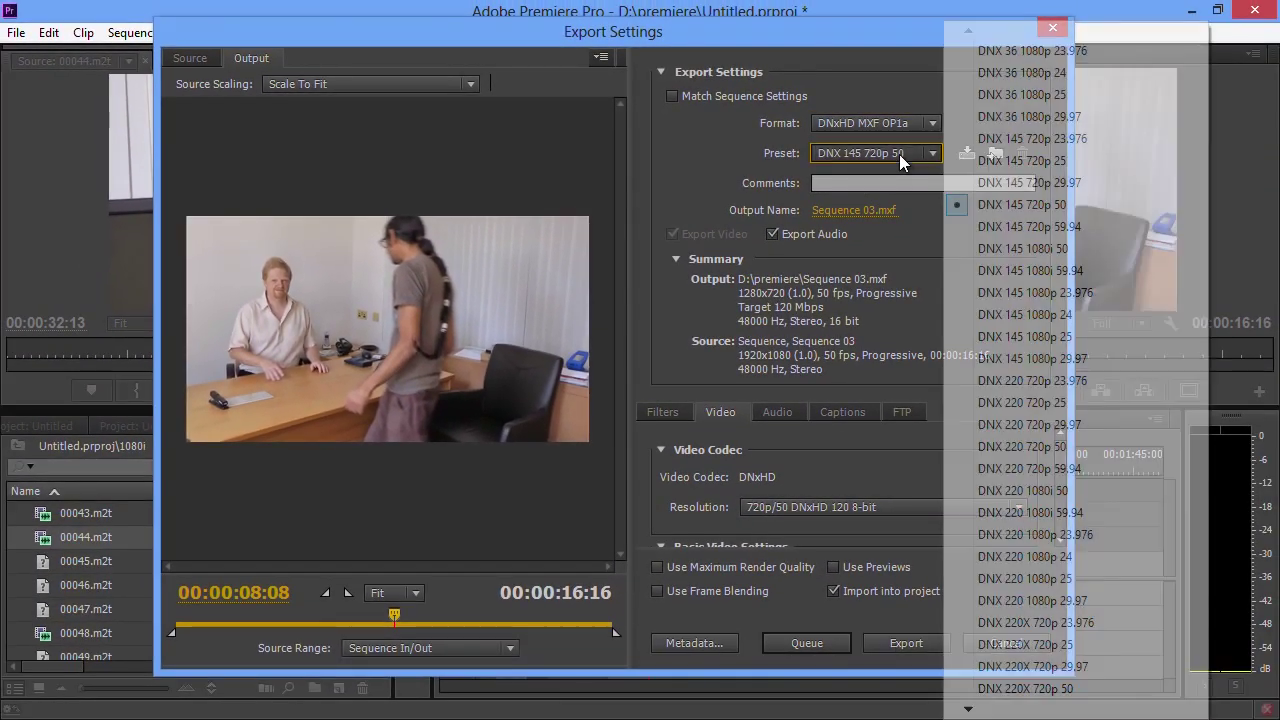
{"action": "left_click", "coordinate": [899, 154]}
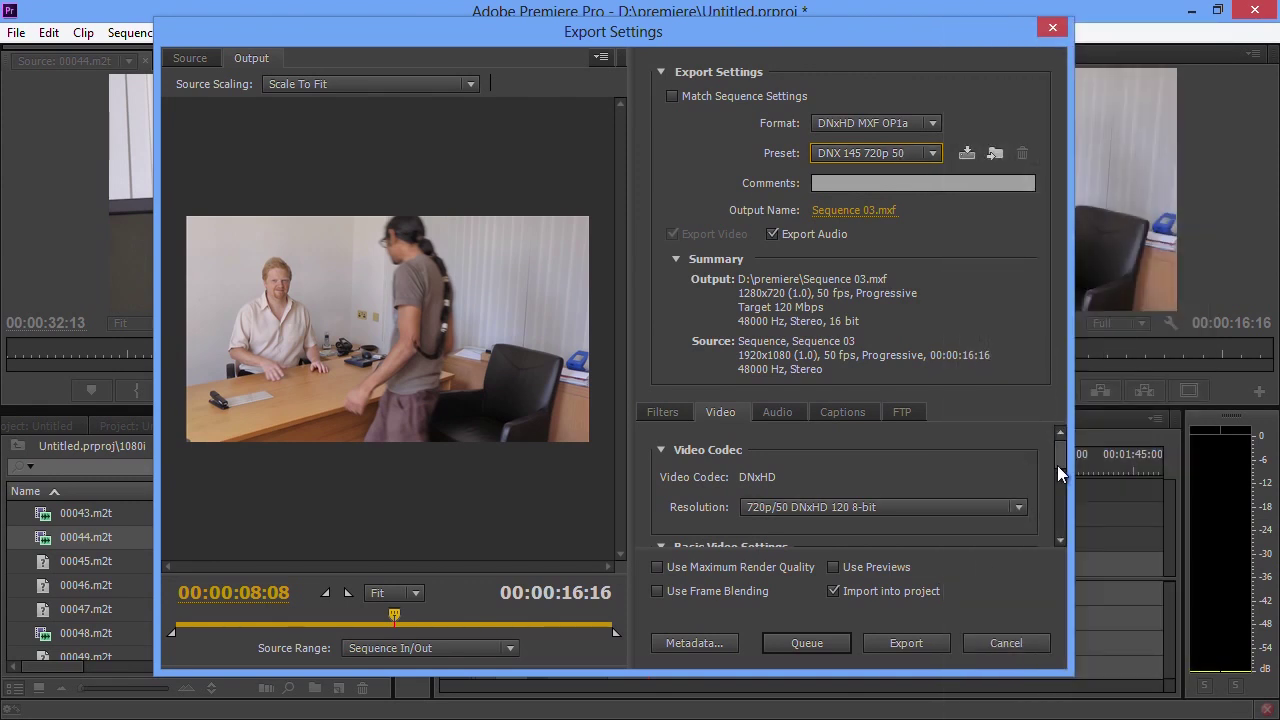
{"action": "left_click_drag", "start_coordinate": [1057, 465], "coordinate": [1056, 529]}
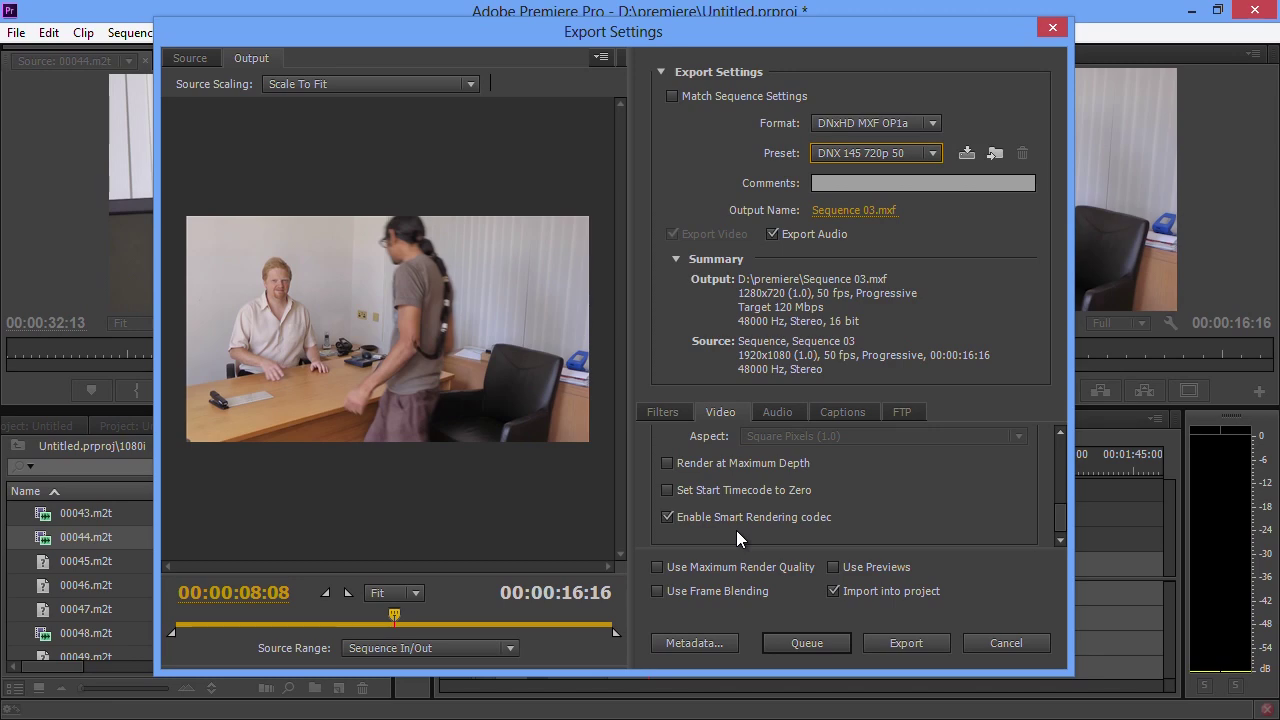
Cancel Export Settings and switch the panel to Media Browser
{"action": "left_click", "coordinate": [1005, 645]}
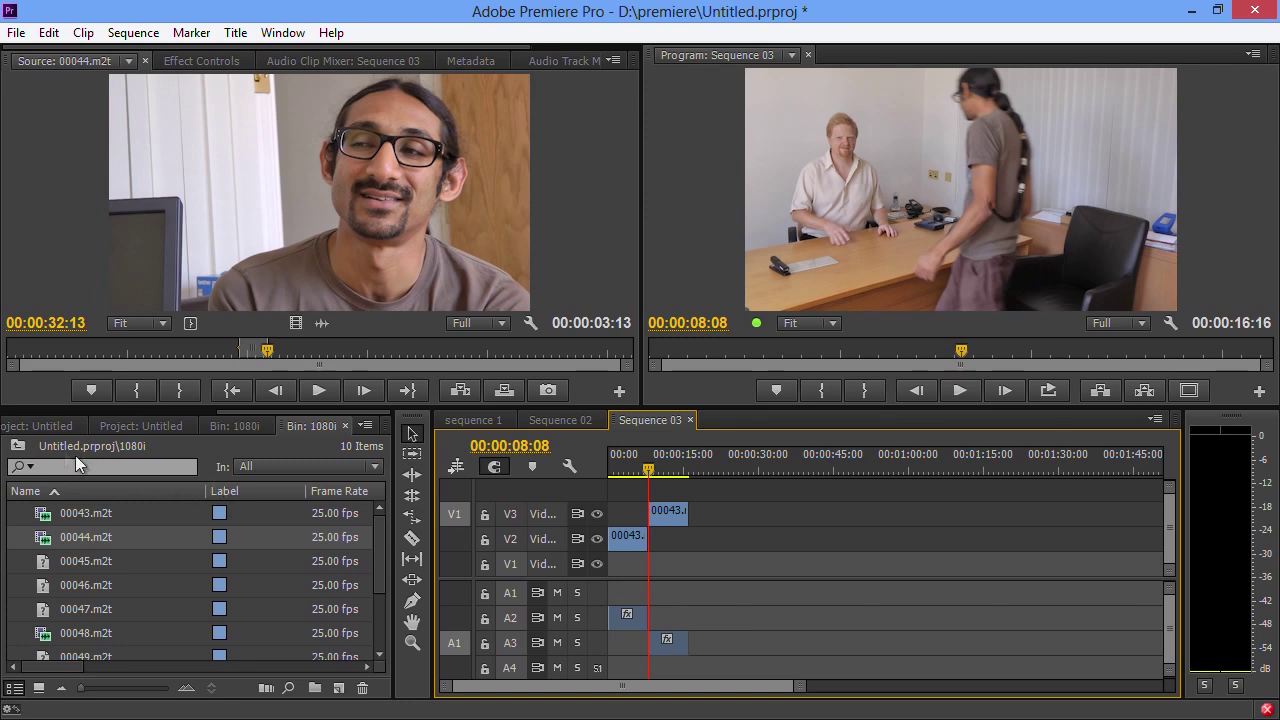
{"action": "left_click_drag", "start_coordinate": [238, 414], "coordinate": [6, 423]}
{"action": "left_click", "coordinate": [131, 423]}
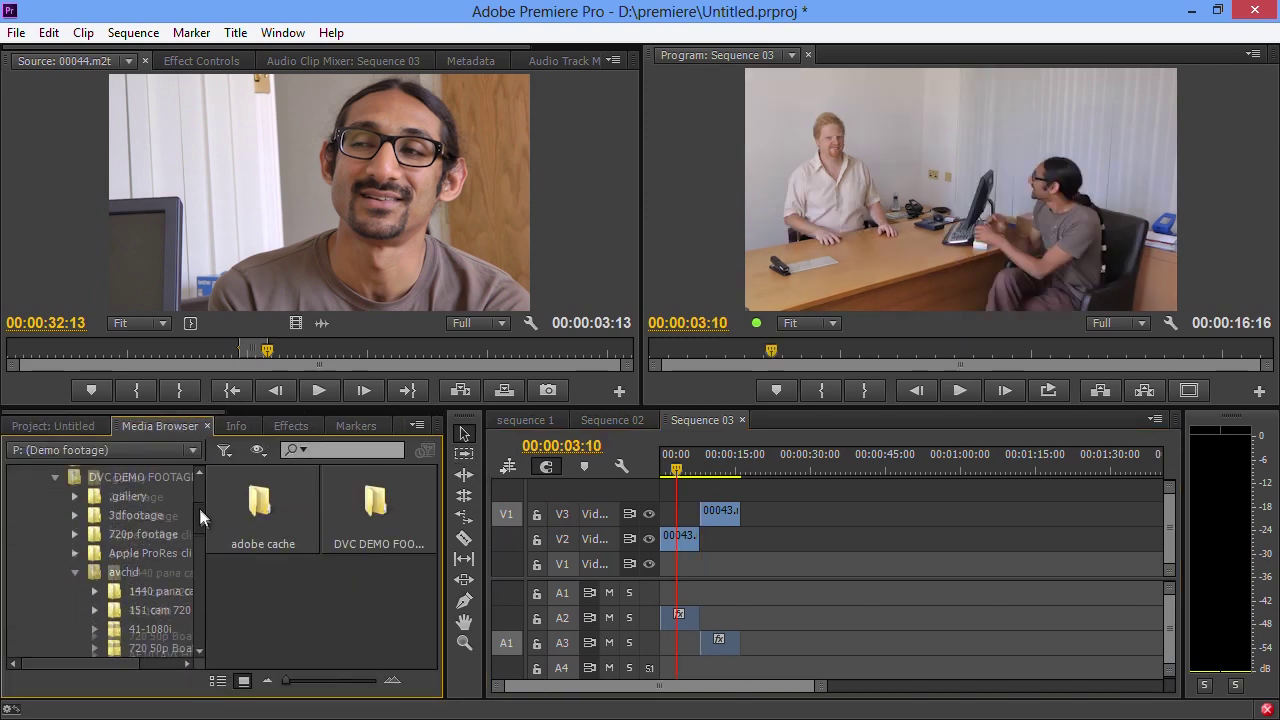
Open the interview 1080 folder and create a multi-camera source sequence from six selected clips
{"action": "left_click_drag", "start_coordinate": [198, 505], "coordinate": [202, 546]}
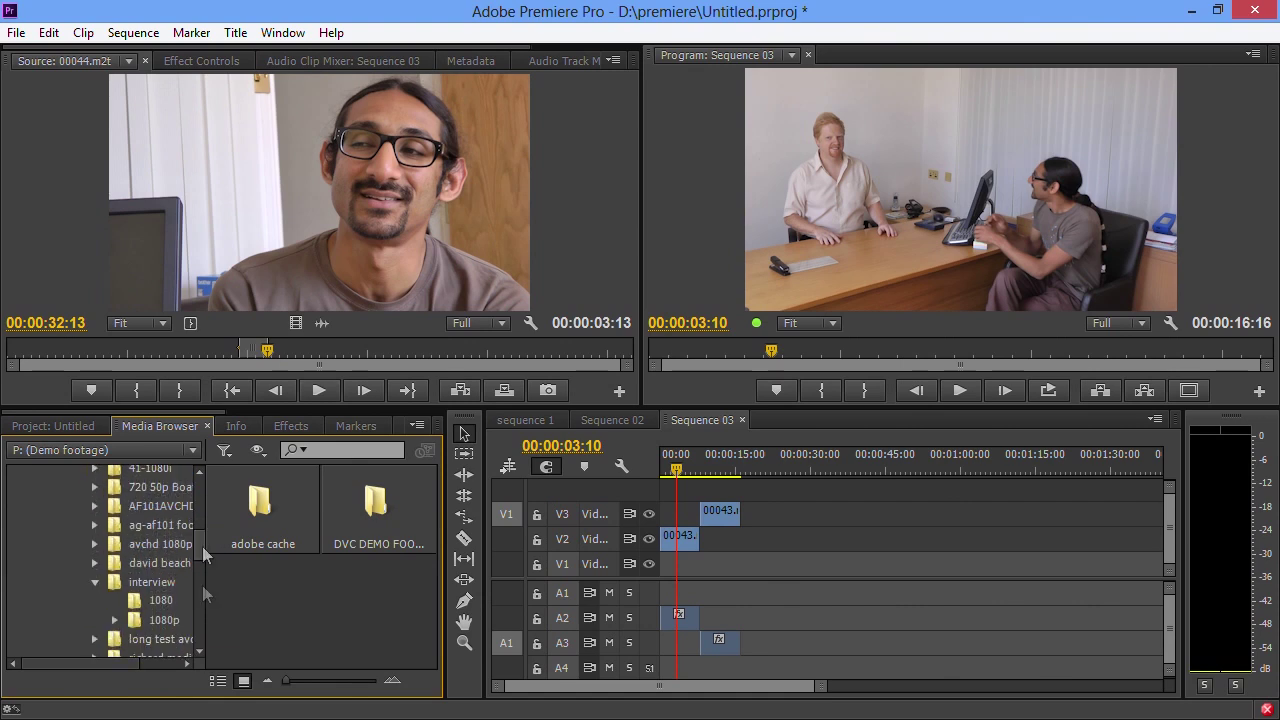
{"action": "left_click", "coordinate": [161, 601]}
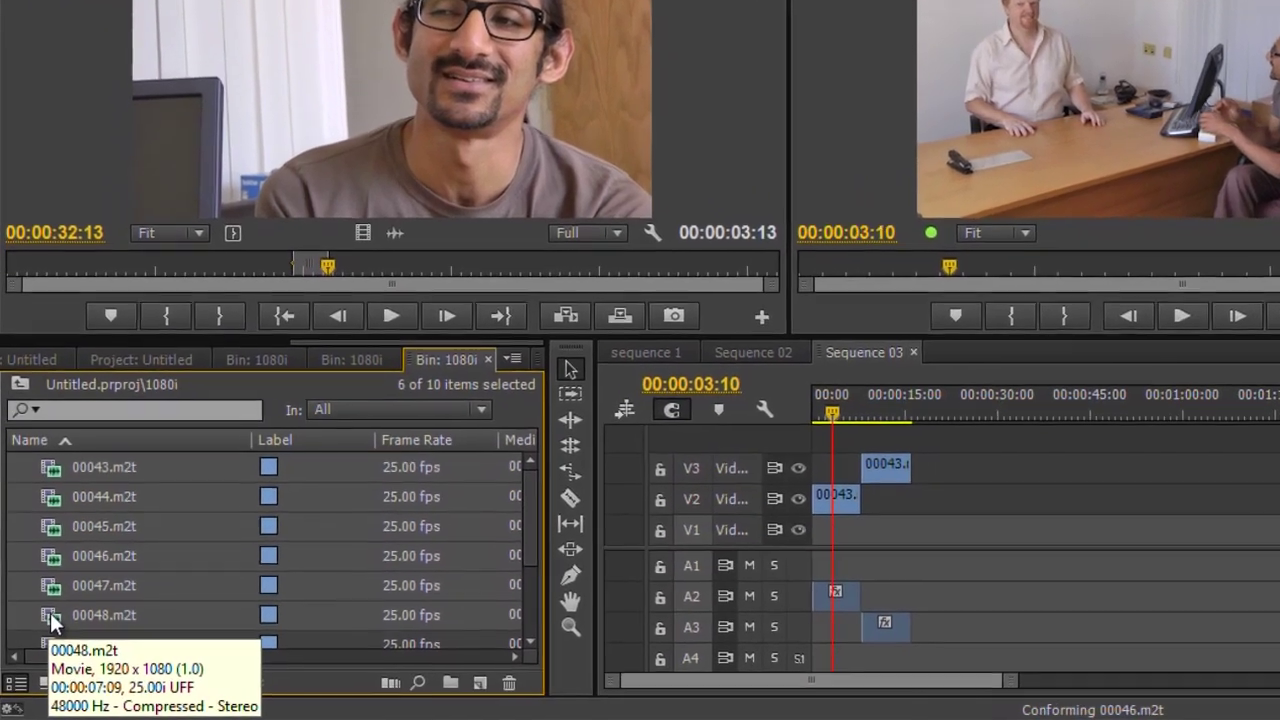
{"action": "right_click", "coordinate": [55, 622]}
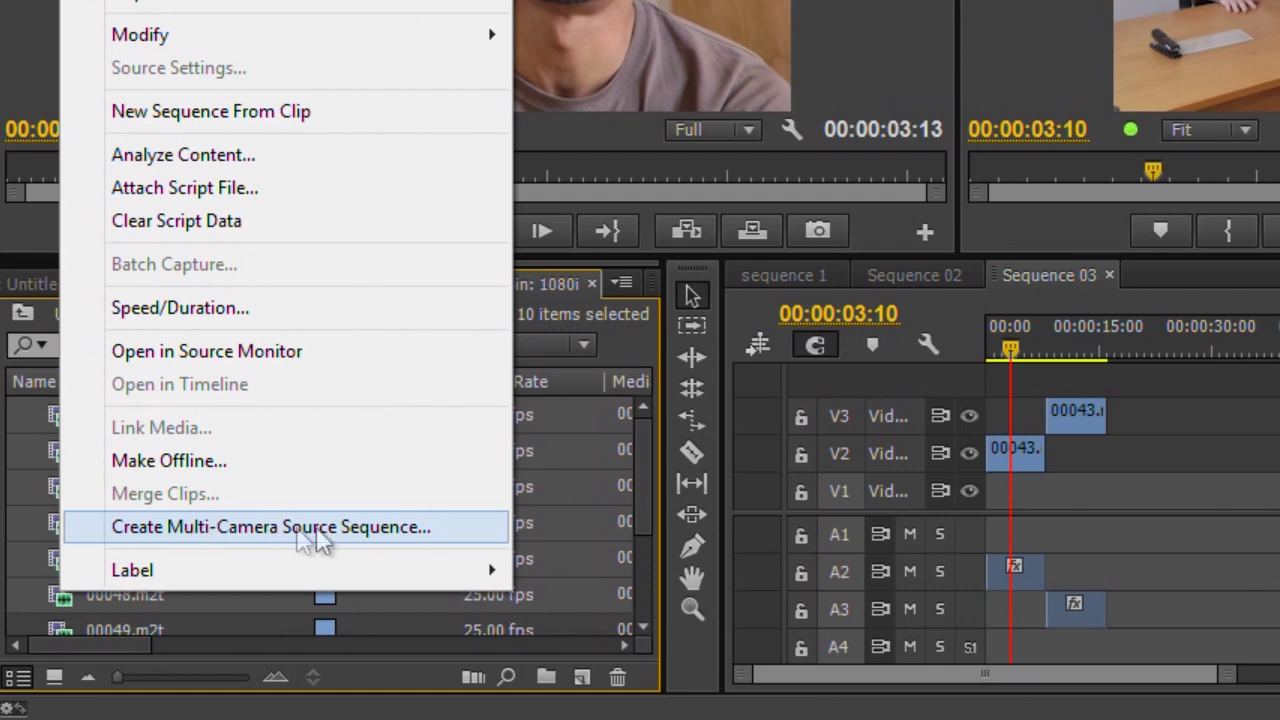
{"action": "left_click", "coordinate": [340, 538]}
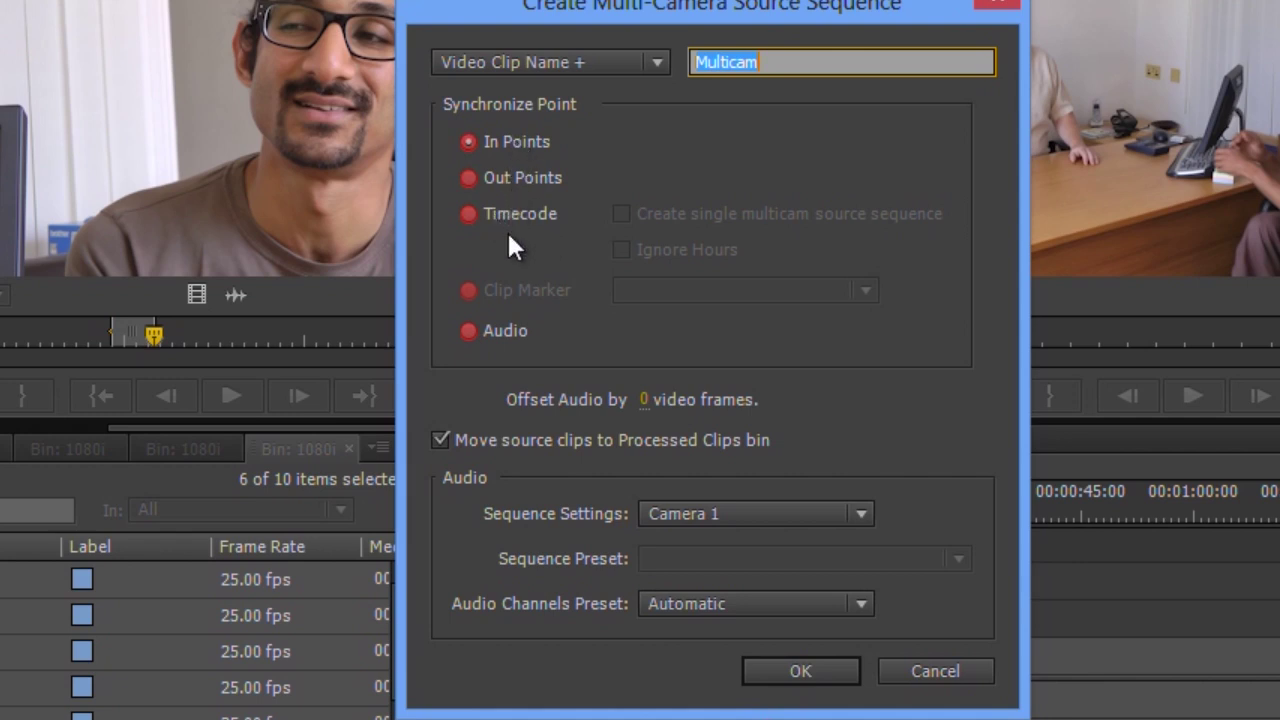
Synchronize the six camera angles by Audio and create the 00043.m2tMulticam sequence
{"action": "left_click", "coordinate": [468, 331]}
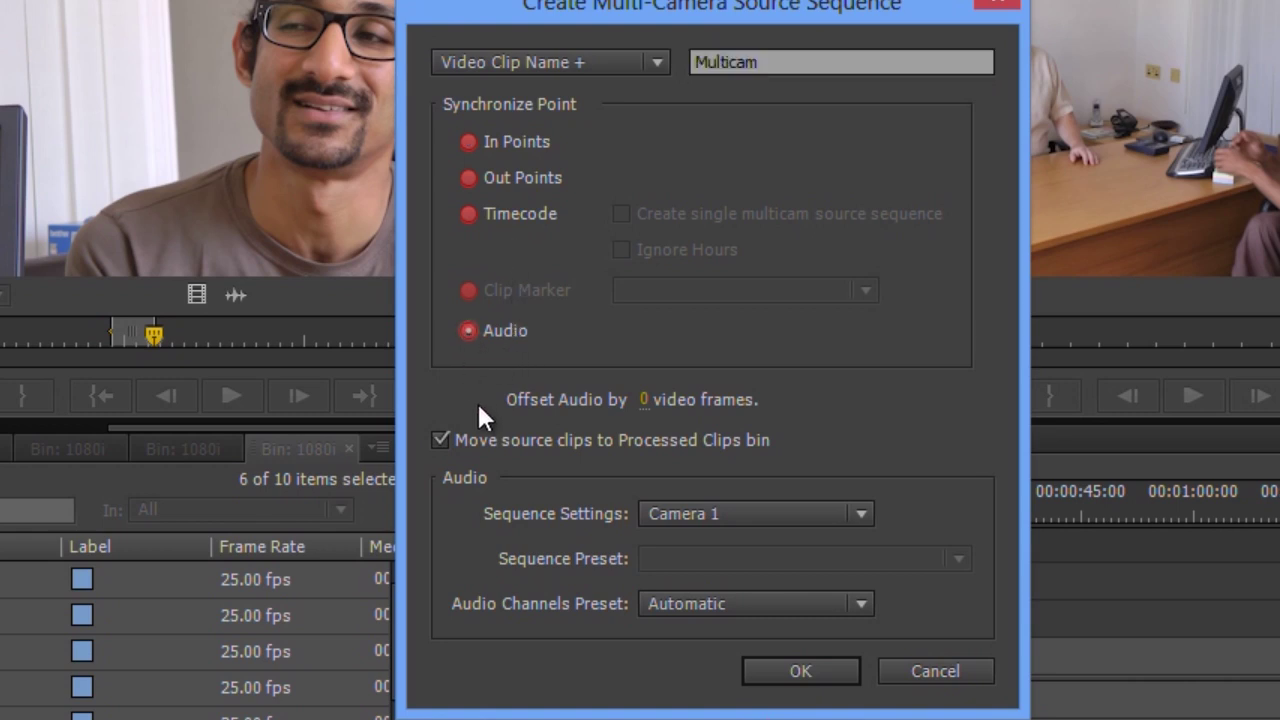
{"action": "left_click", "coordinate": [466, 331]}
{"action": "left_click", "coordinate": [804, 675]}
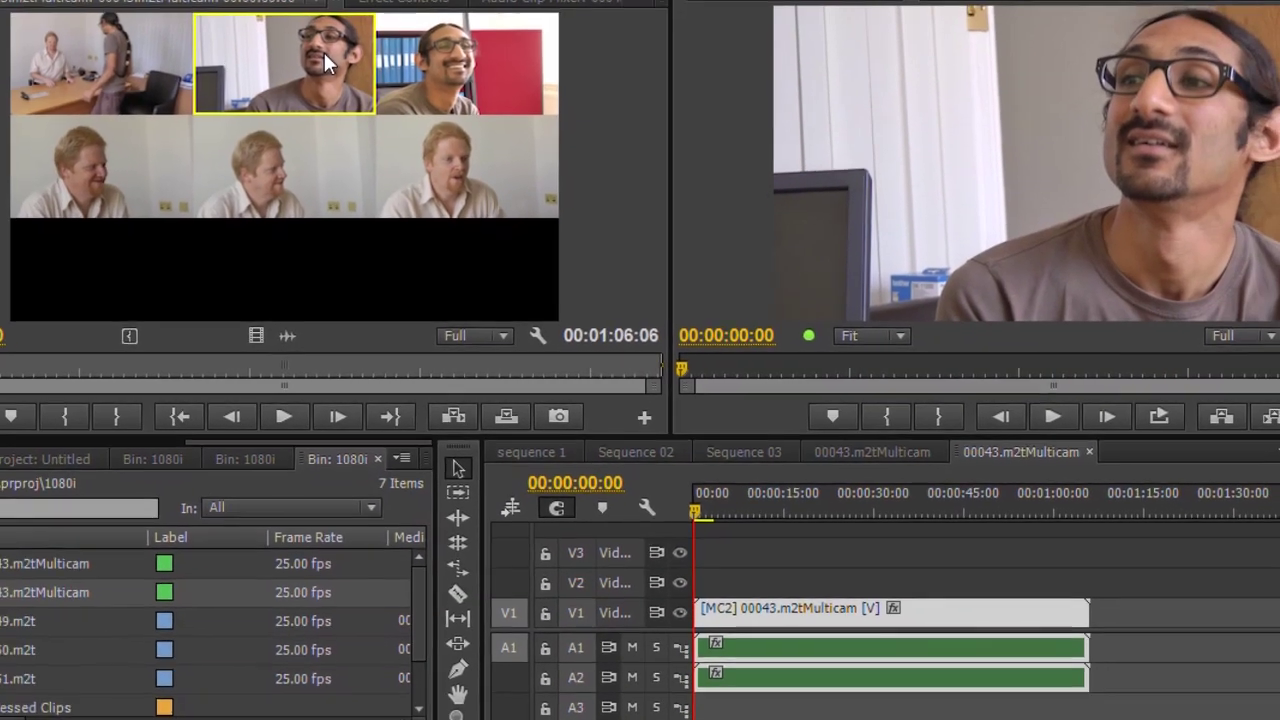
{"action": "left_click_drag", "start_coordinate": [717, 505], "coordinate": [673, 514]}
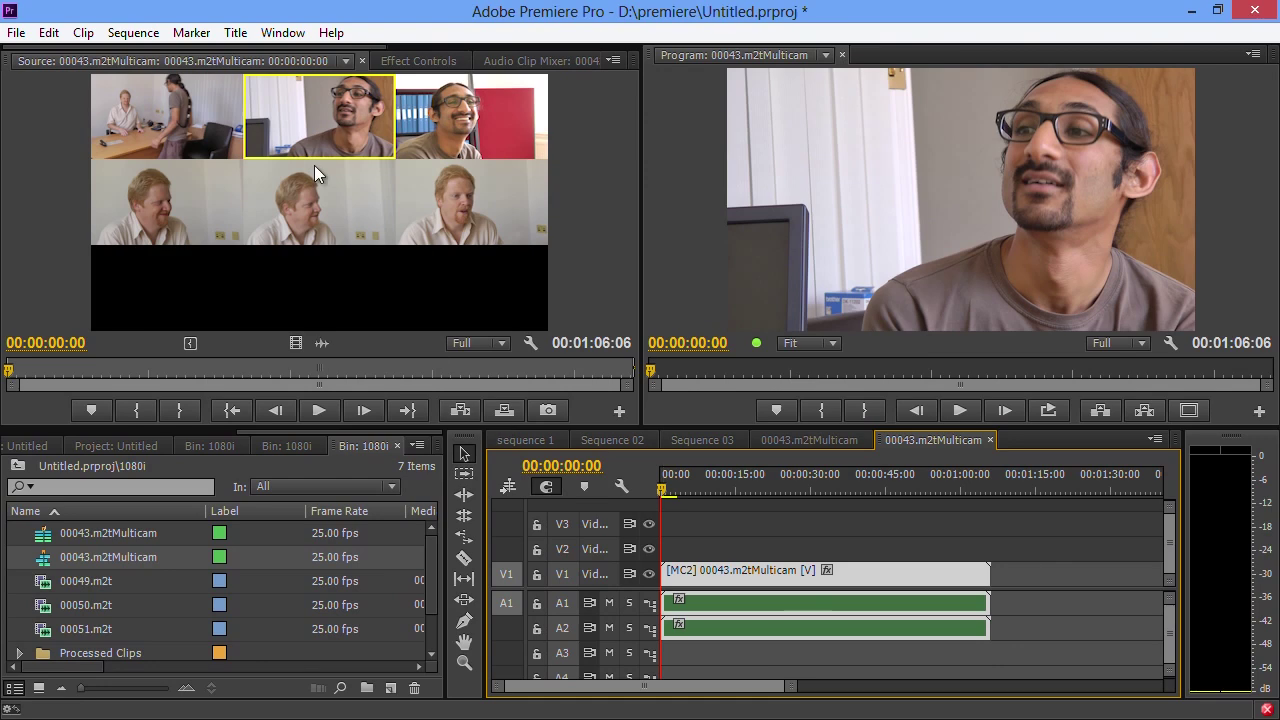
{"action": "left_click", "coordinate": [47, 34]}
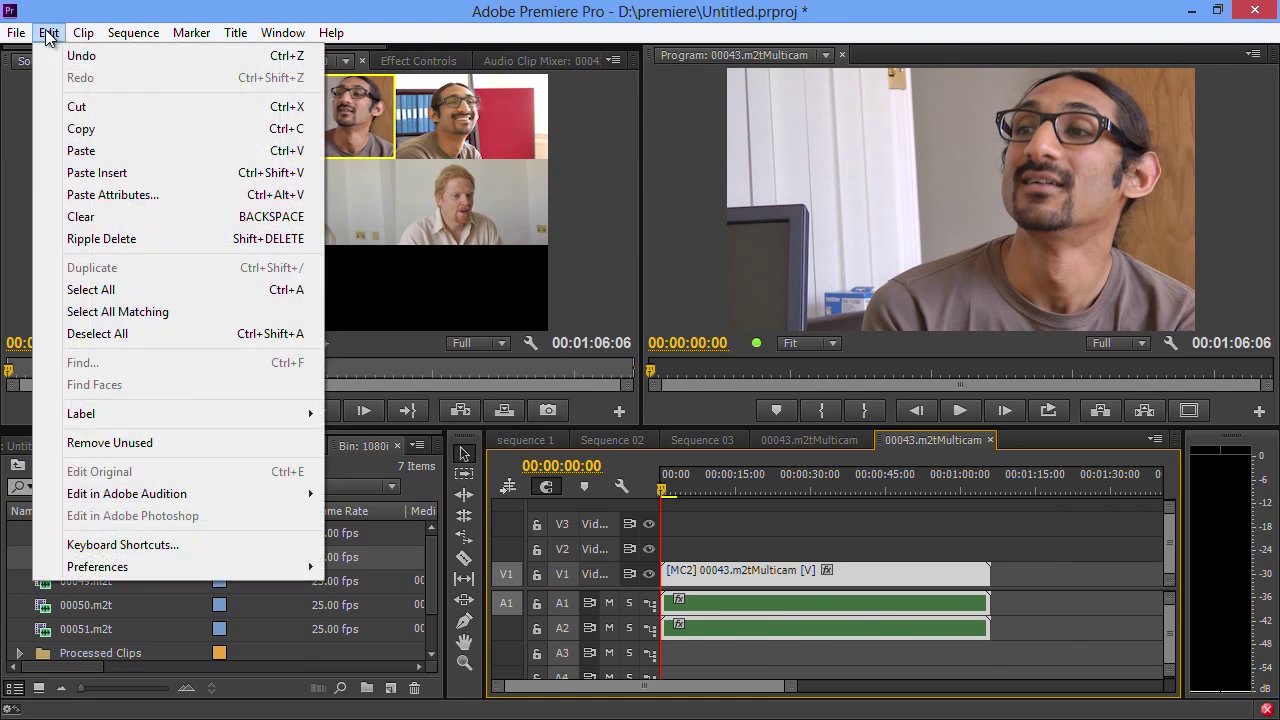
{"action": "mouse_move", "coordinate": [131, 566]}
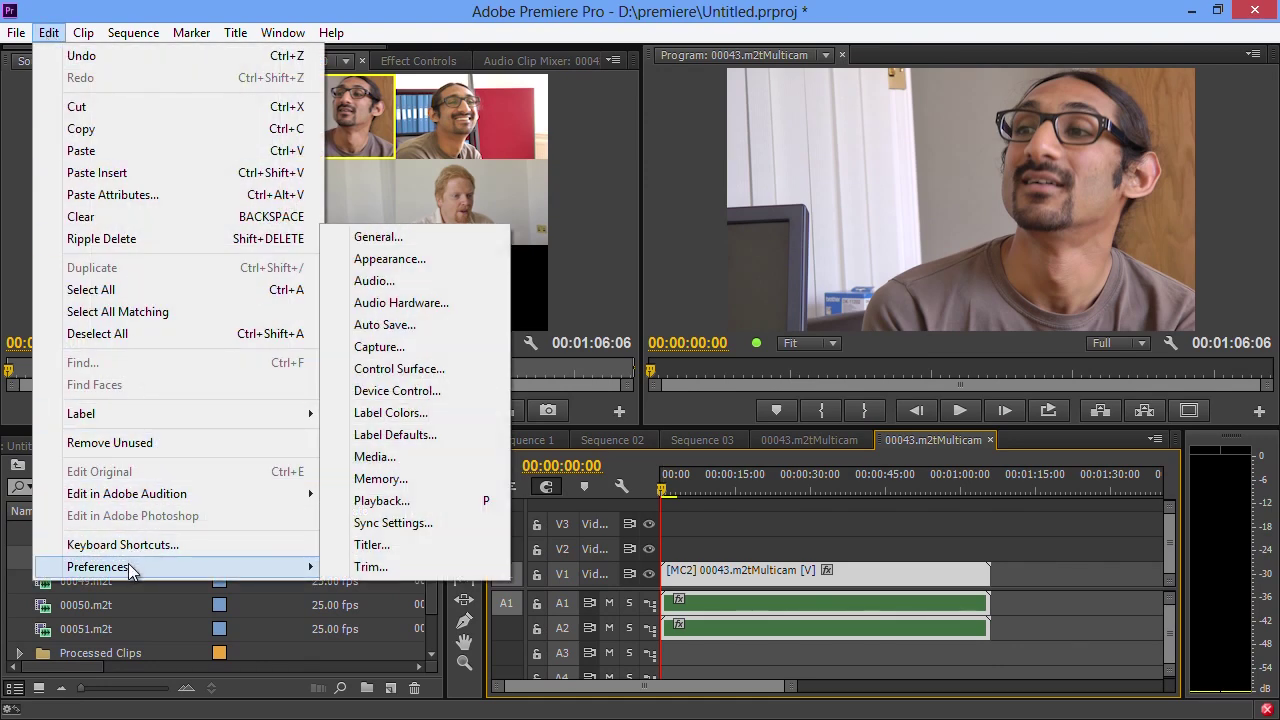
{"action": "left_click", "coordinate": [390, 502]}
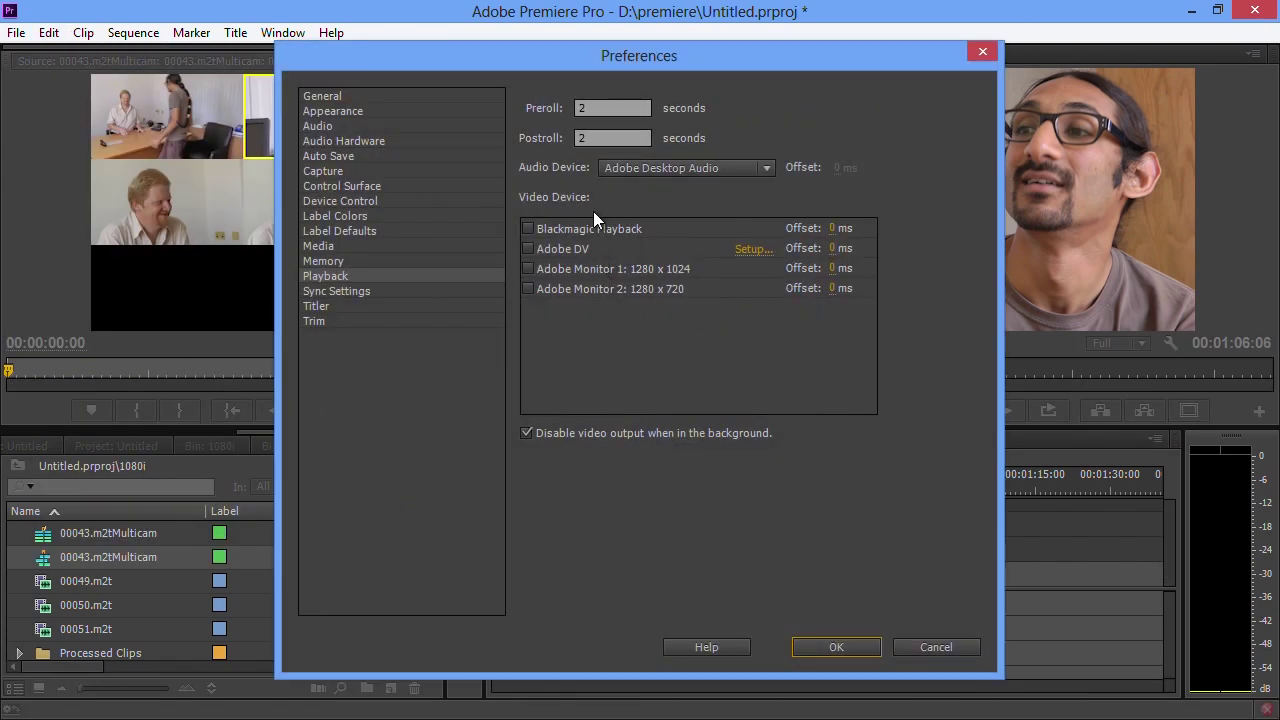
{"action": "left_click", "coordinate": [585, 252]}
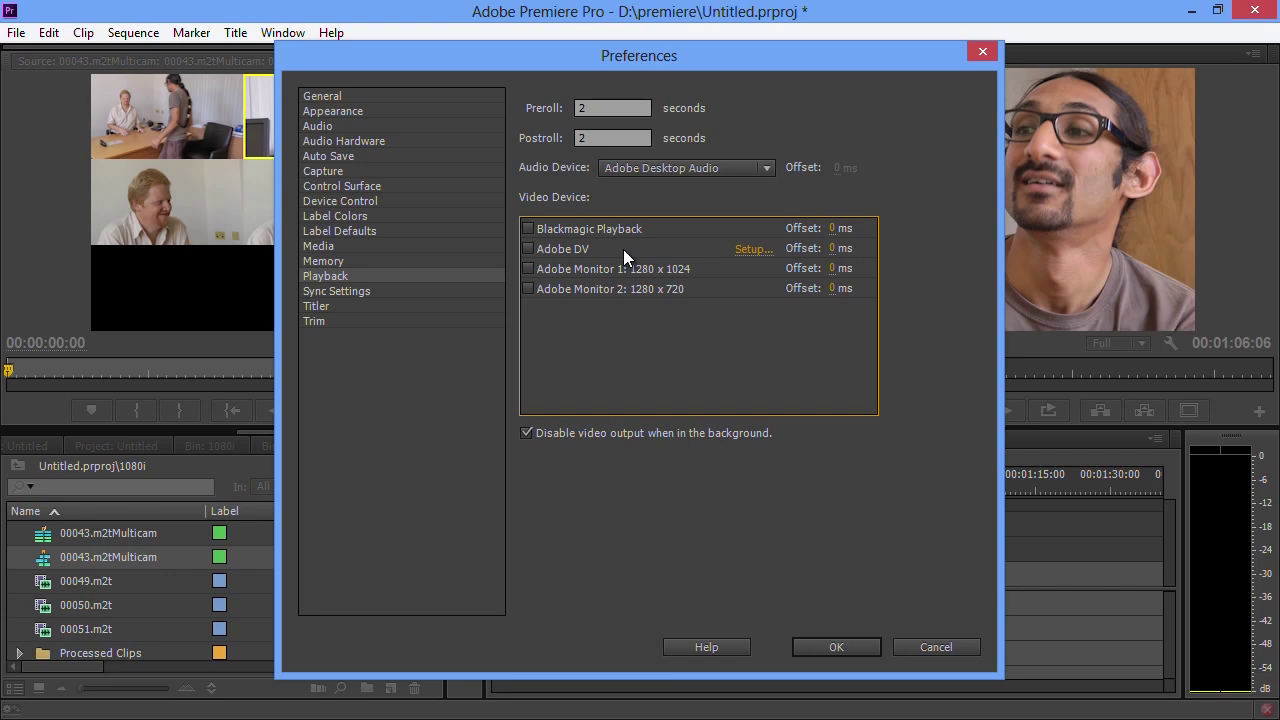
{"action": "left_click", "coordinate": [939, 649]}
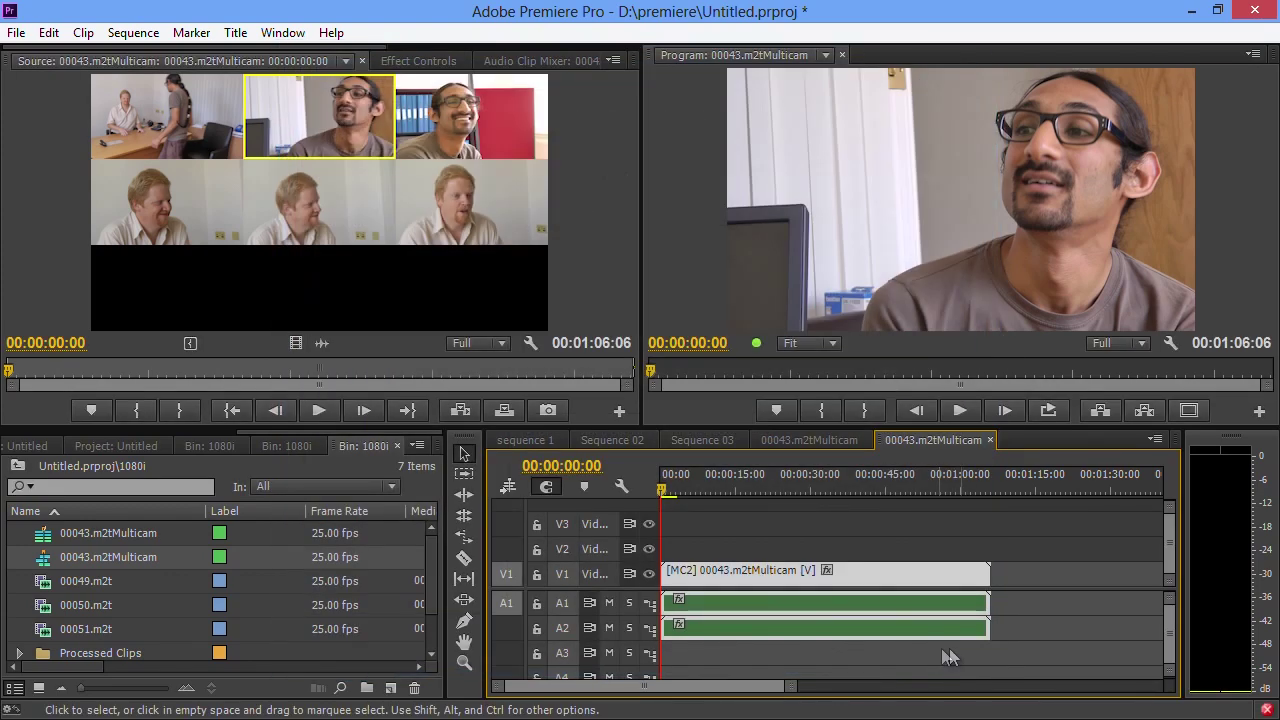
Check the Program Monitor options and enlarge the bin and timeline area below the monitors
{"action": "left_click", "coordinate": [1252, 54]}
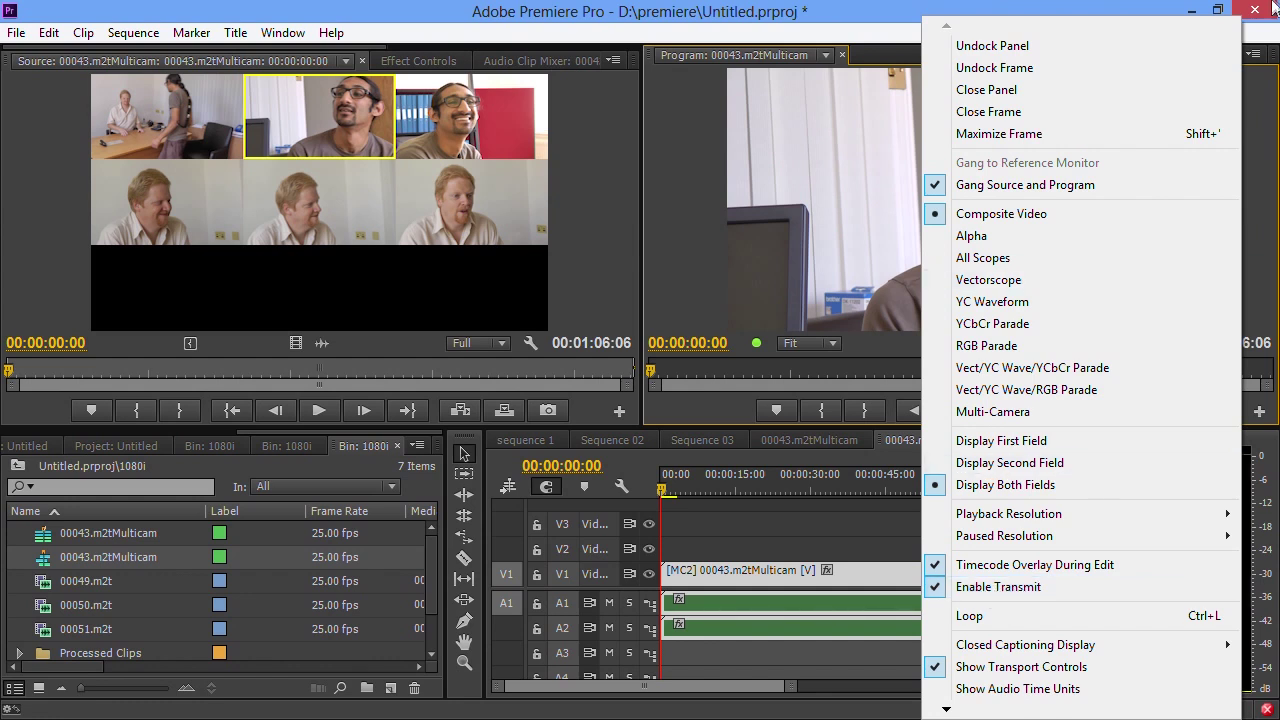
{"action": "left_click", "coordinate": [1254, 58]}
{"action": "left_click", "coordinate": [1254, 56]}
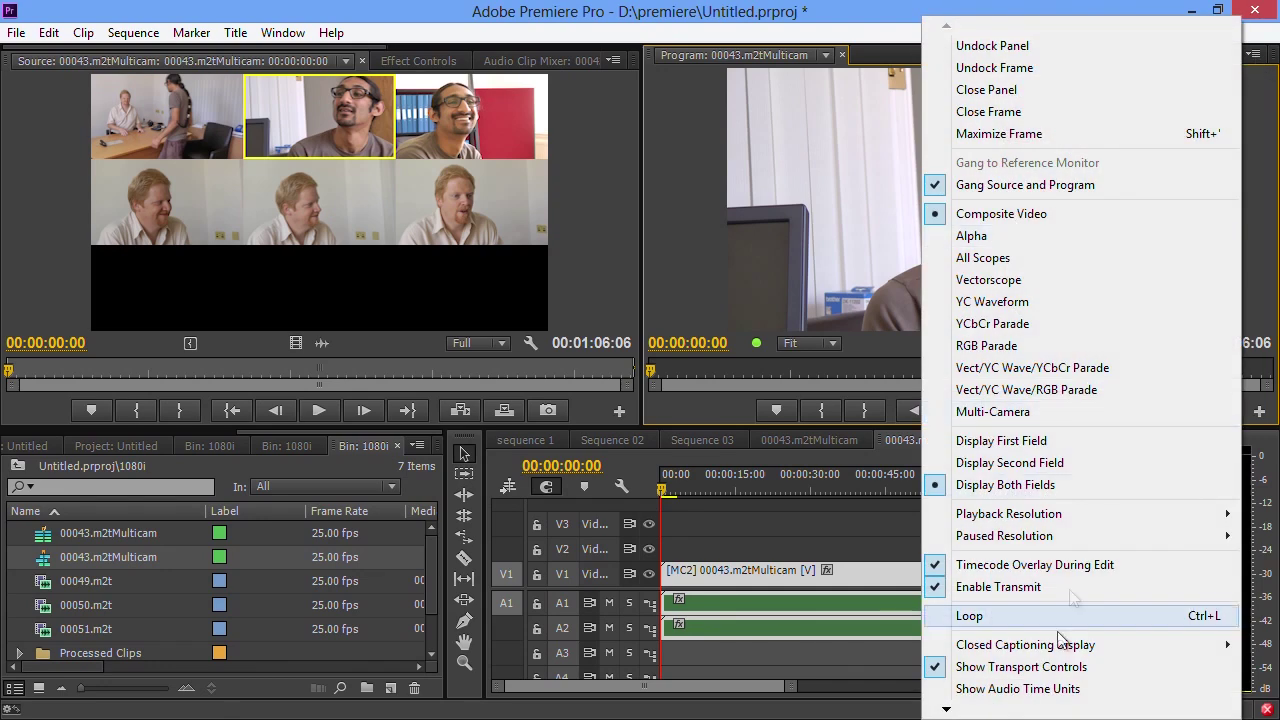
{"action": "left_click", "coordinate": [1125, 590]}
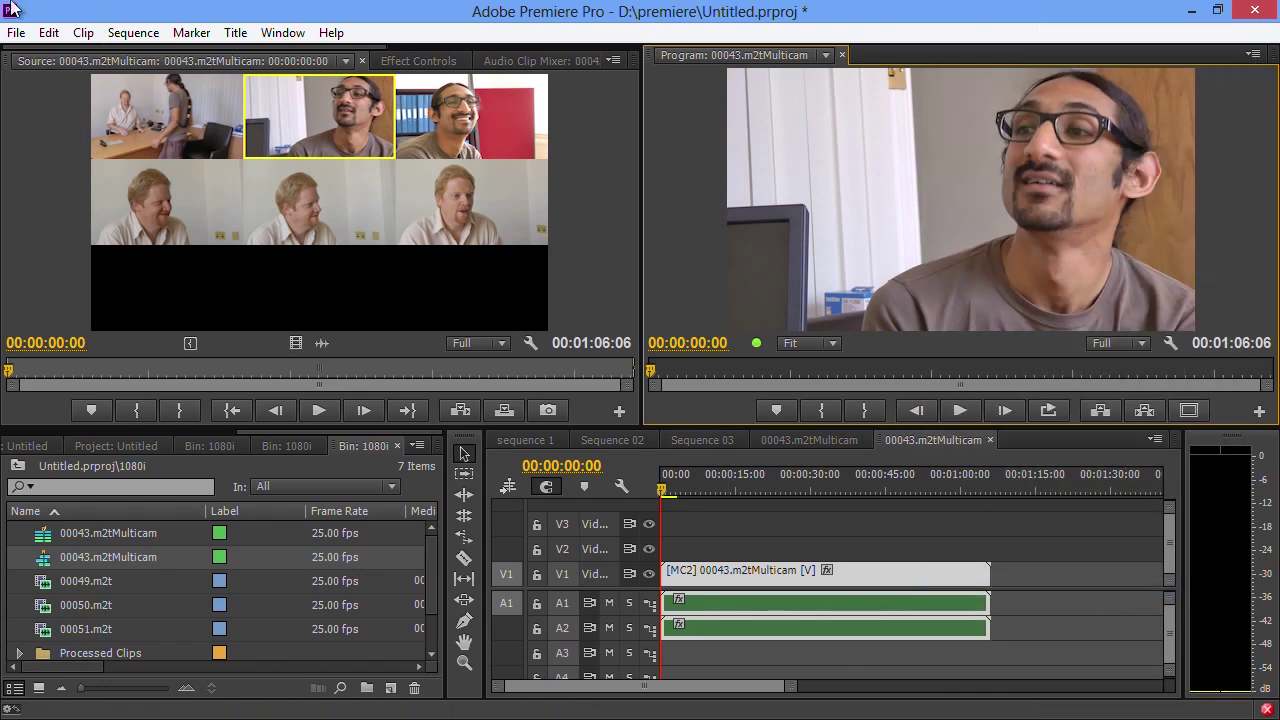
{"action": "left_click", "coordinate": [48, 32]}
{"action": "mouse_move", "coordinate": [316, 568]}
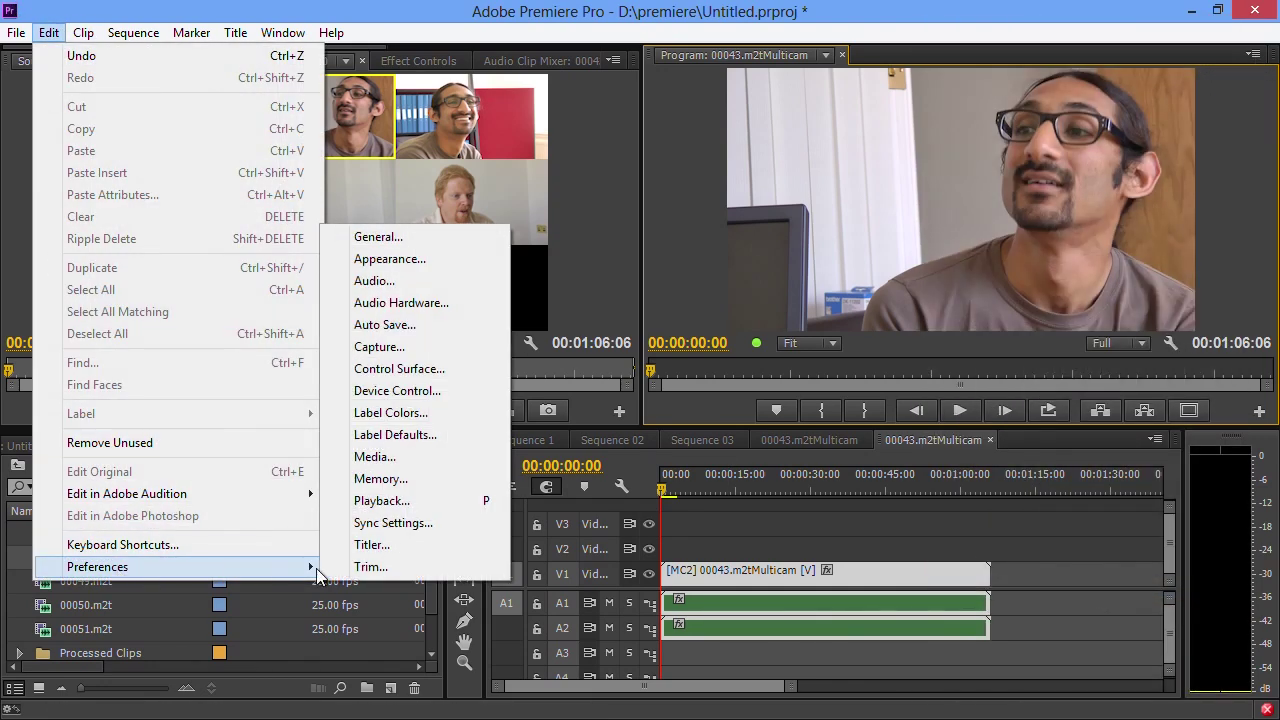
{"action": "key", "text": "Escape"}
{"action": "left_click_drag", "start_coordinate": [445, 430], "coordinate": [667, 347]}
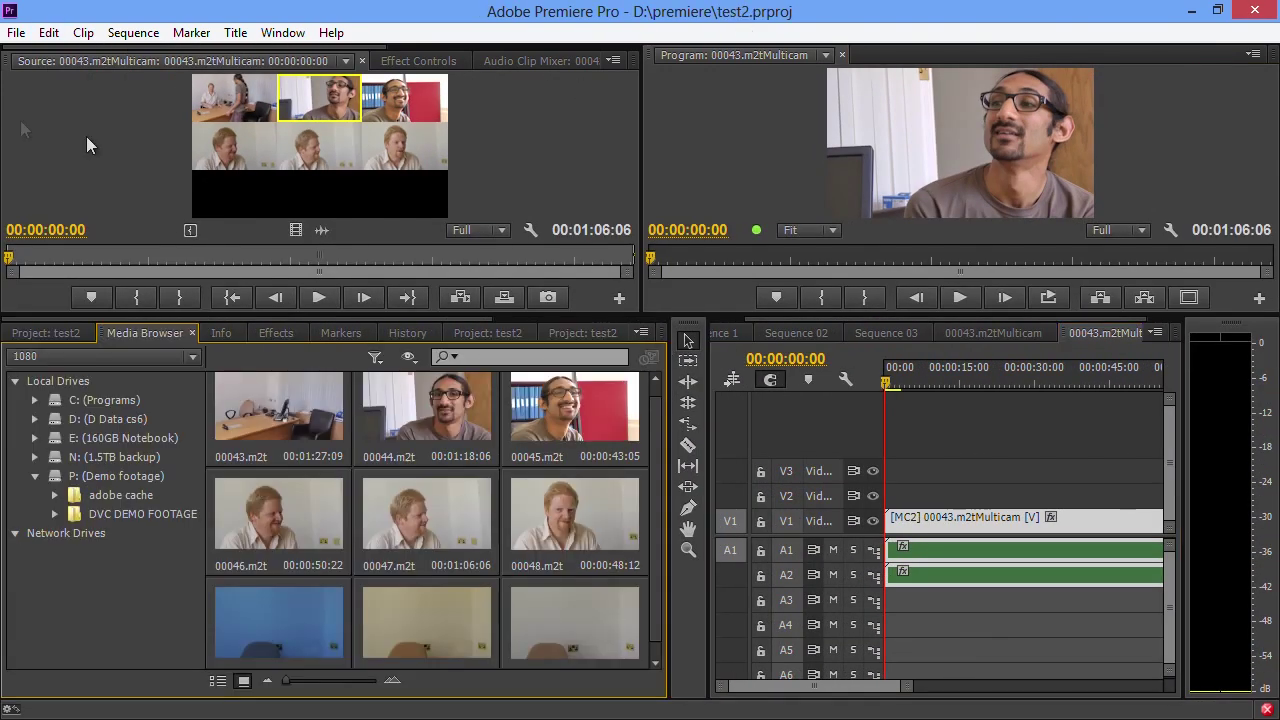
Create a new project named test3 in D:\premiere
{"action": "left_click", "coordinate": [16, 32]}
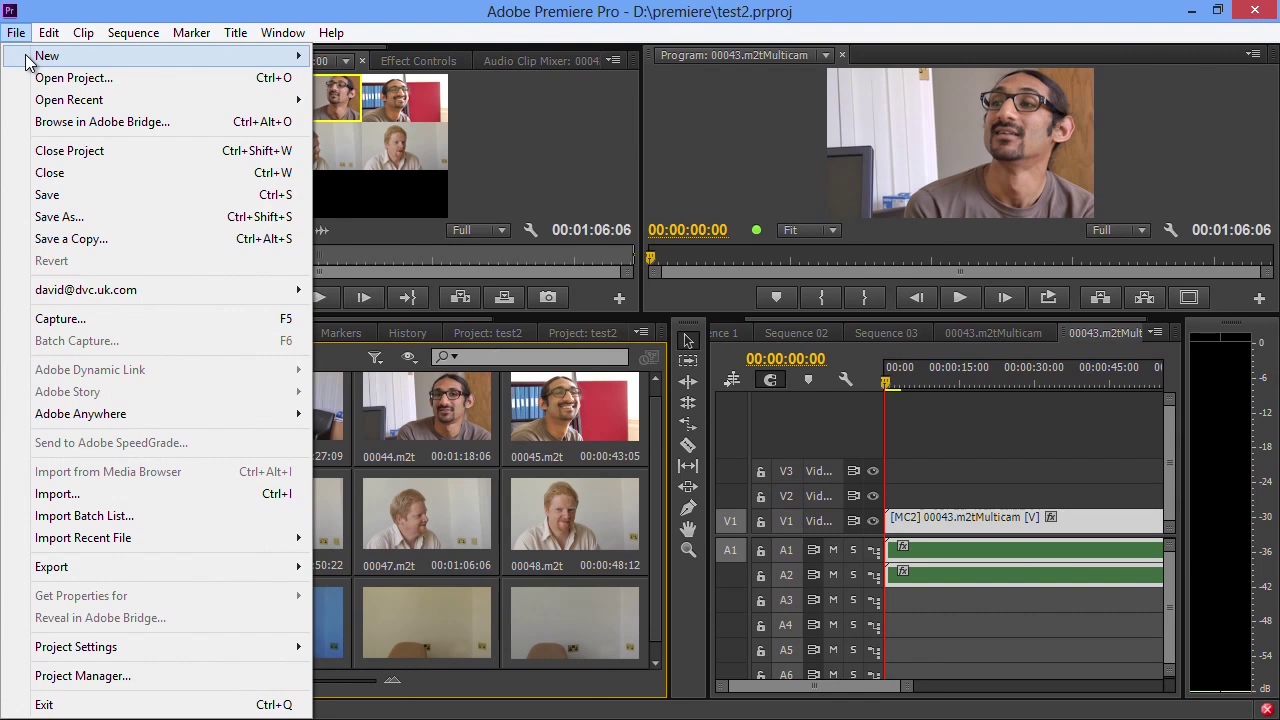
{"action": "mouse_move", "coordinate": [40, 54]}
{"action": "left_click", "coordinate": [400, 54]}
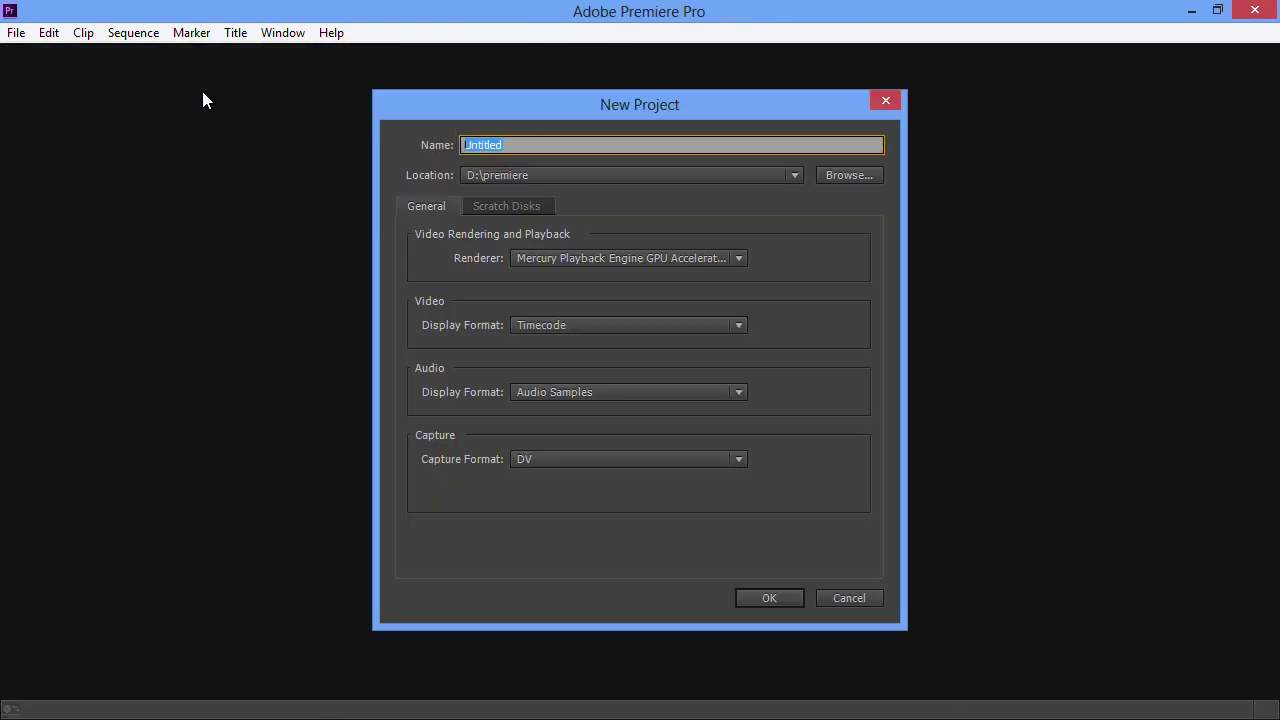
{"action": "type", "text": "t"}
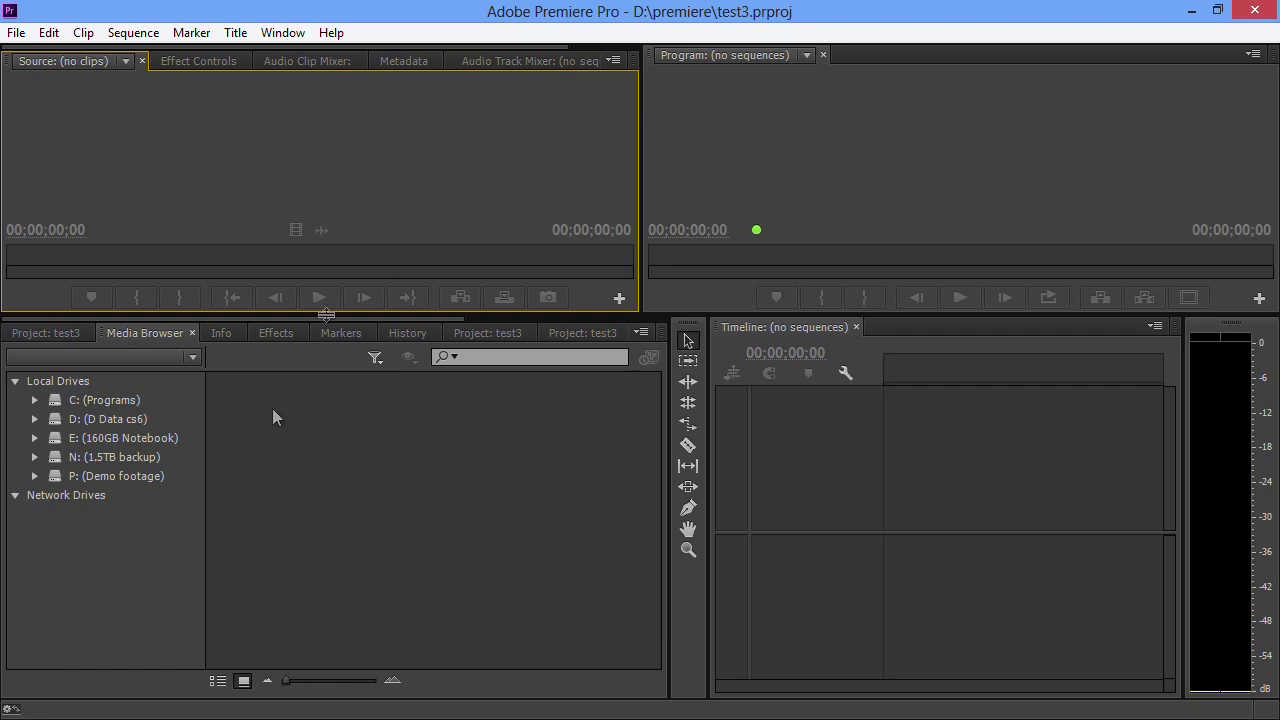
Expand the D drive in Media Browser, cancel File > Import, and list the premiere folder
{"action": "left_click", "coordinate": [128, 419]}
{"action": "left_click", "coordinate": [34, 419]}
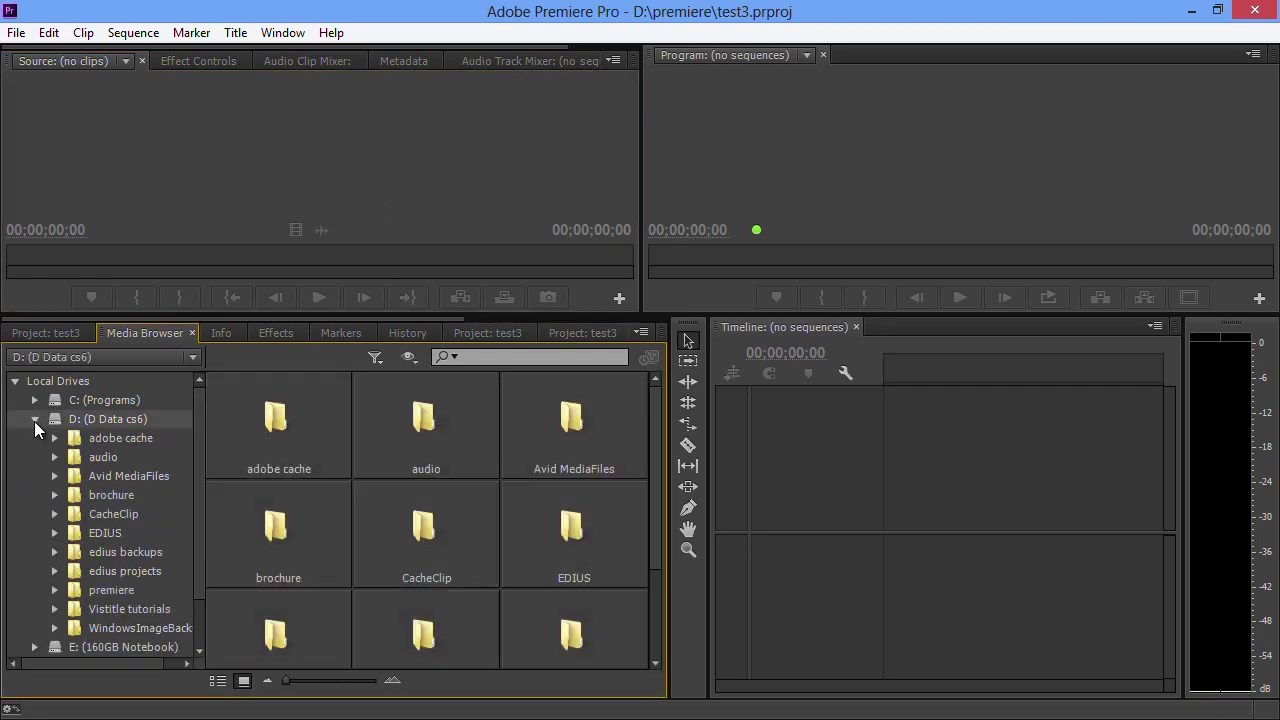
{"action": "left_click", "coordinate": [16, 32]}
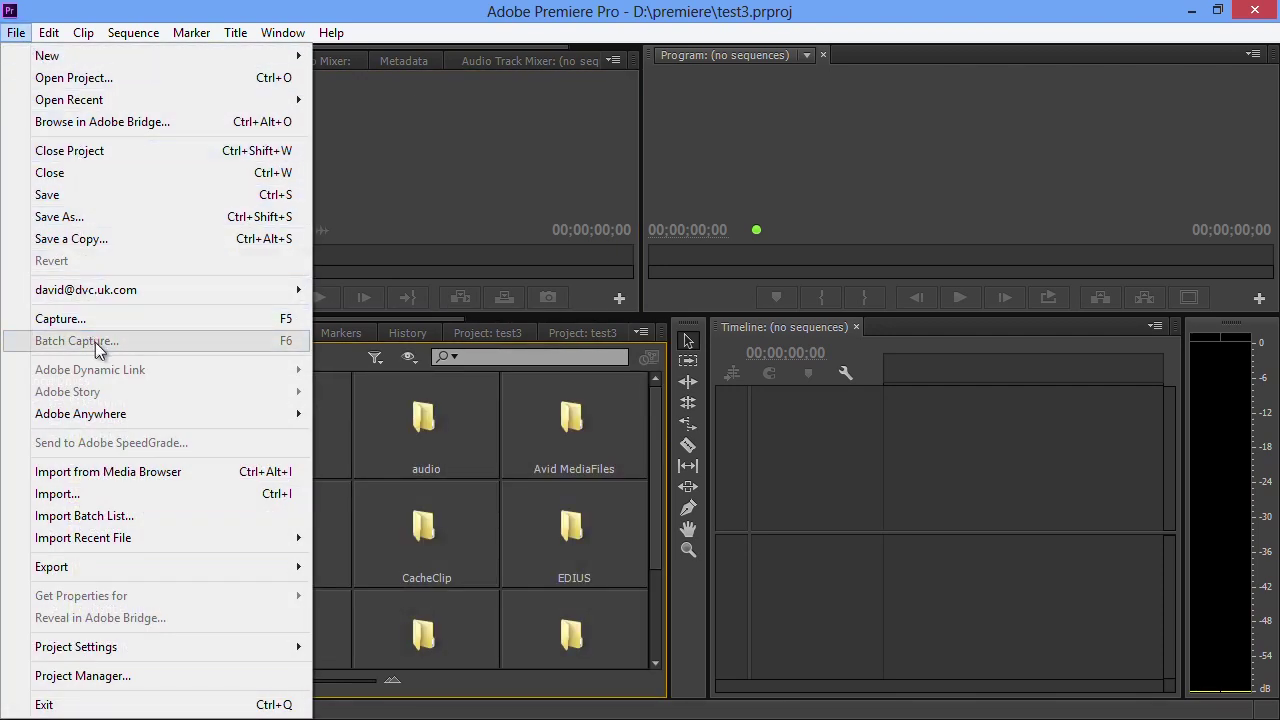
{"action": "left_click", "coordinate": [100, 494]}
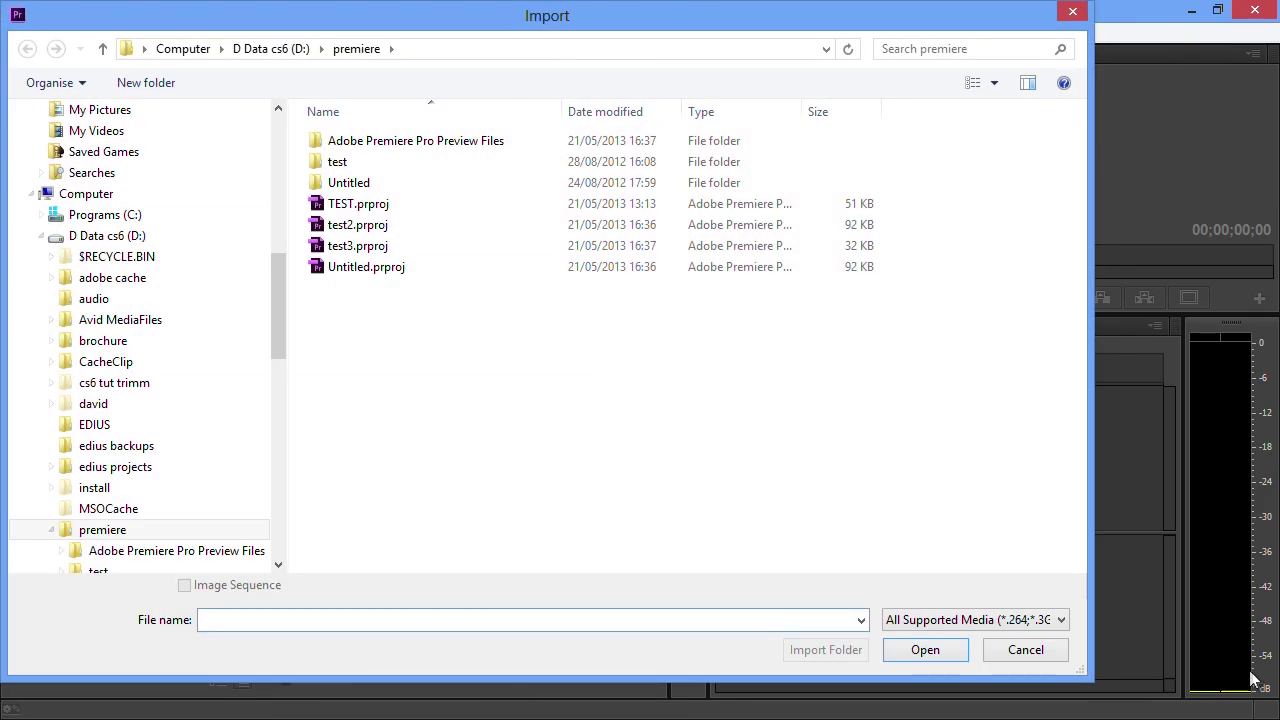
{"action": "left_click", "coordinate": [1048, 660]}
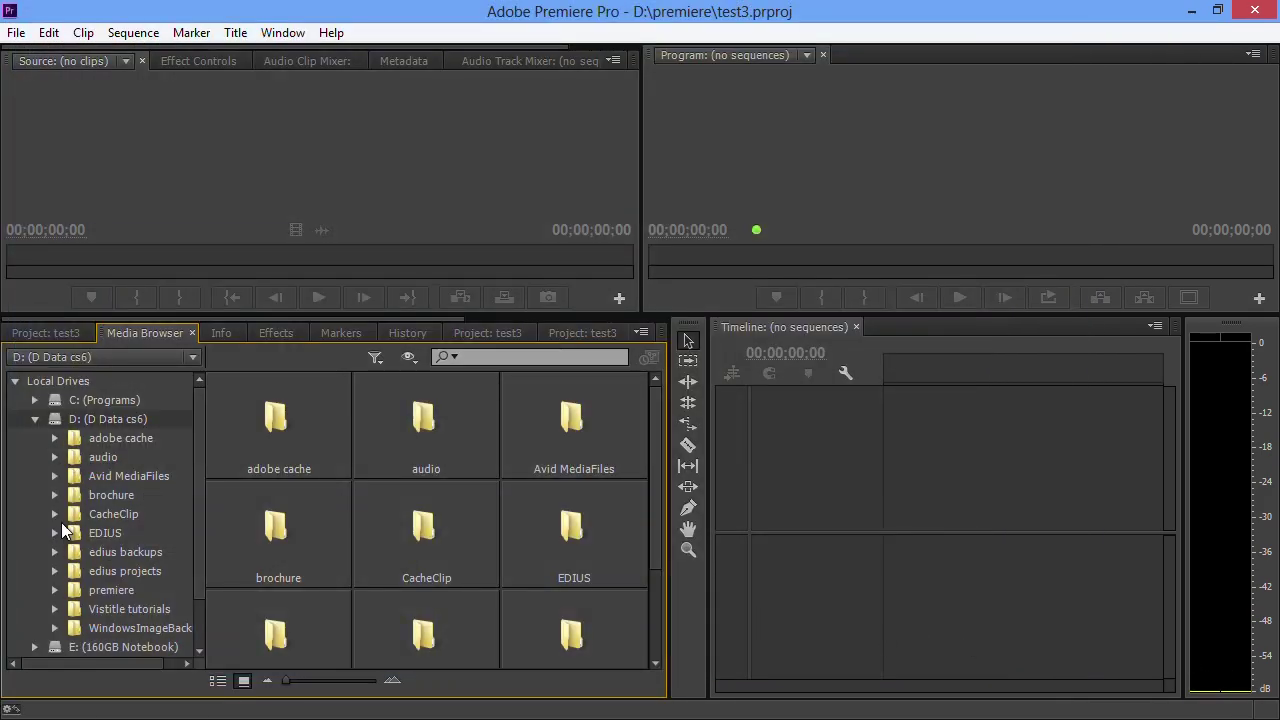
{"action": "left_click", "coordinate": [108, 590]}
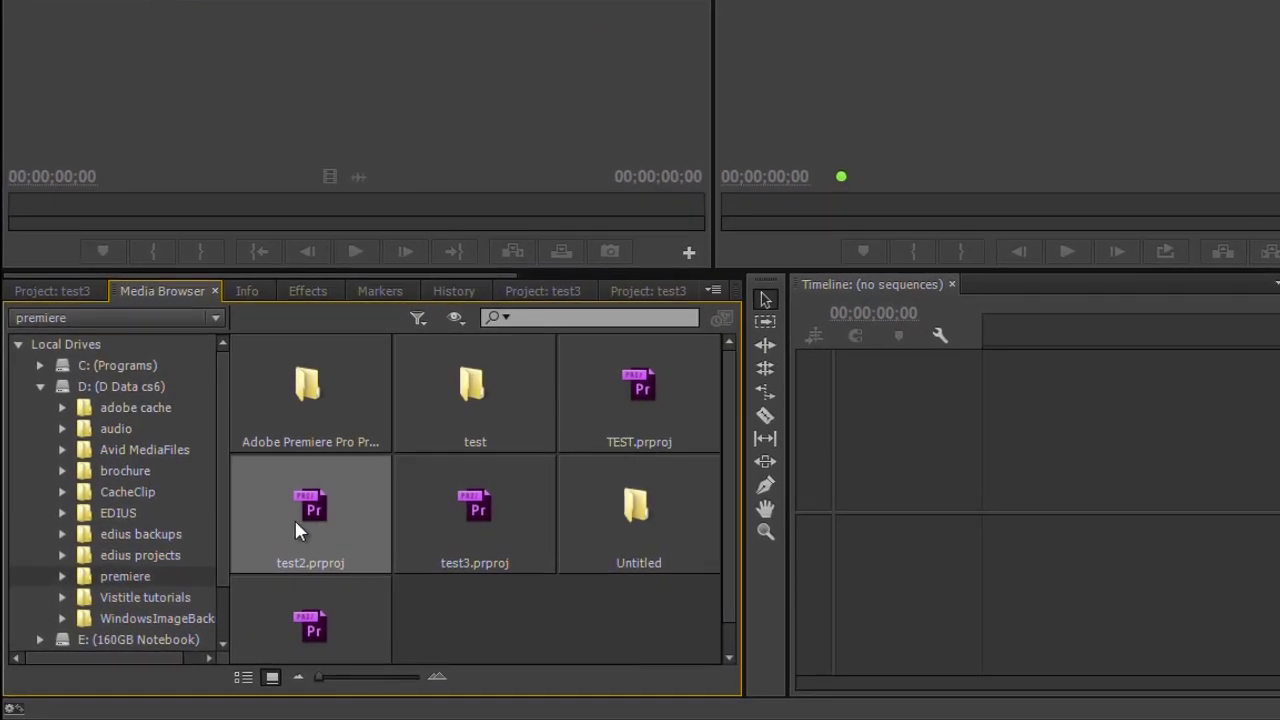
Open test2.prproj in Media Browser and dock the browser beside the Timeline
{"action": "double_click", "coordinate": [297, 505]}
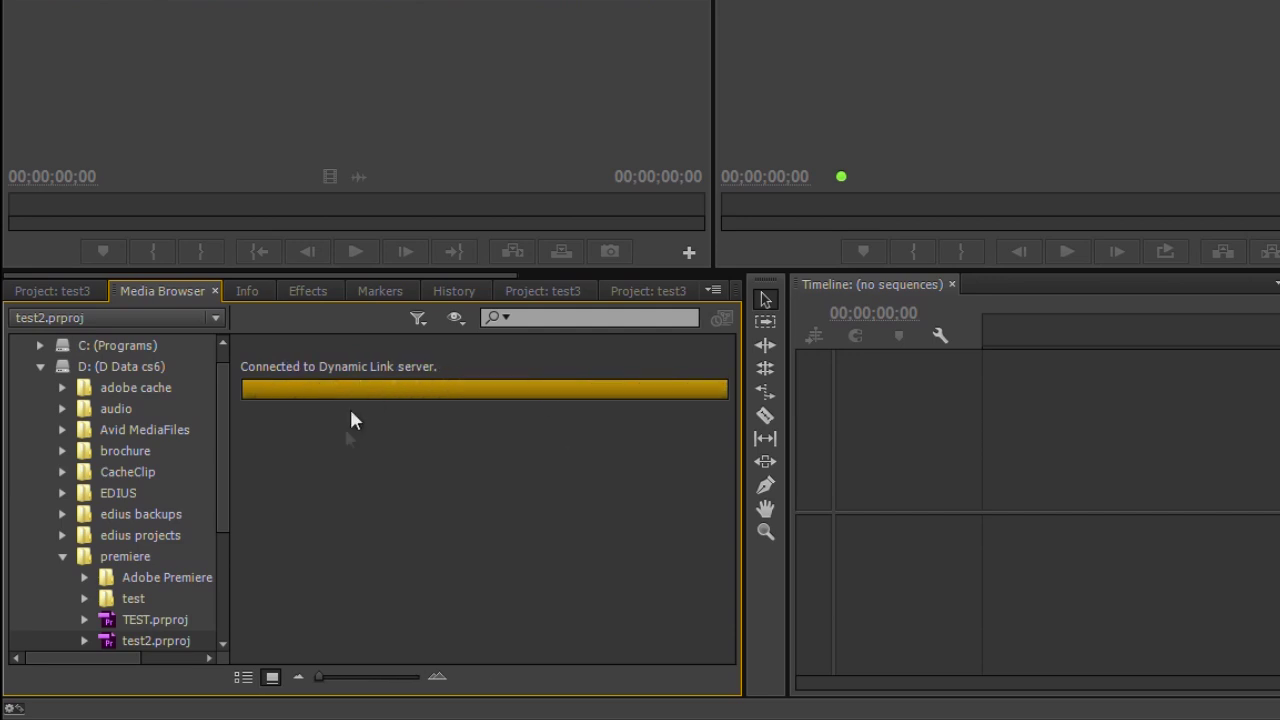
{"action": "left_click_drag", "start_coordinate": [725, 469], "coordinate": [731, 495]}
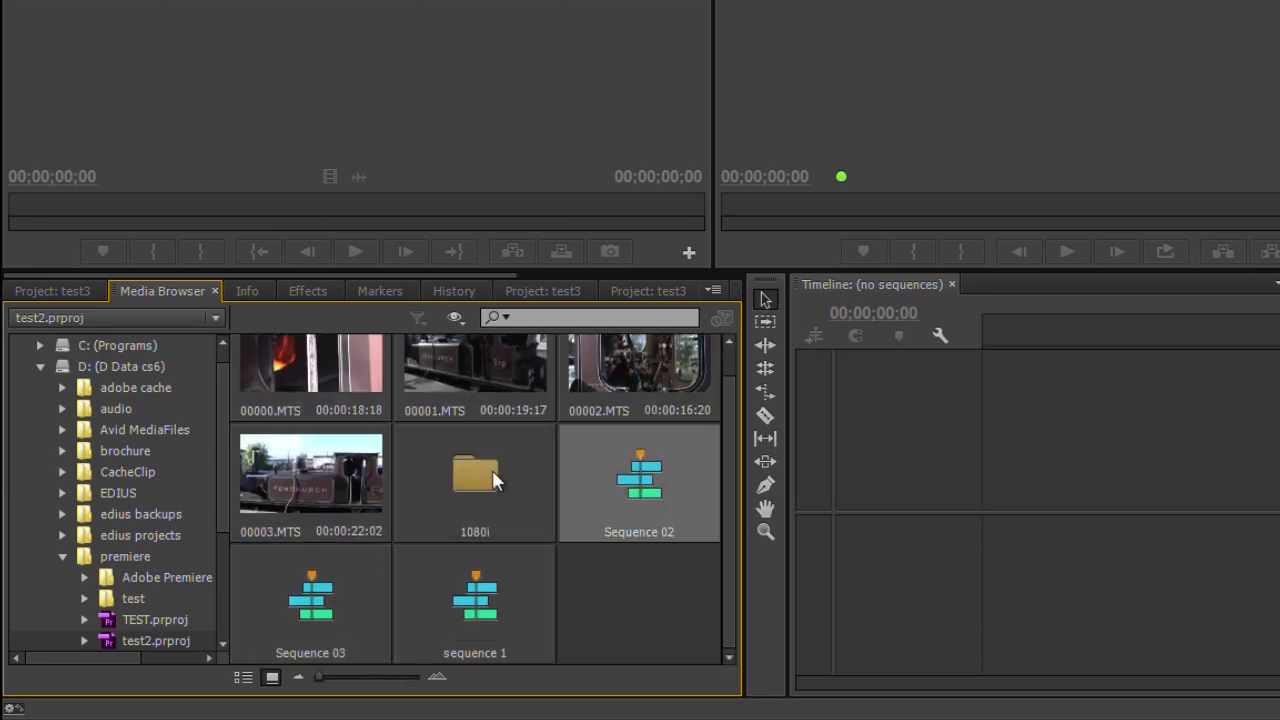
{"action": "left_click_drag", "start_coordinate": [162, 291], "coordinate": [1004, 451]}
Drag 00003.MTS, the 1080i bin and Sequences 02 and 03 into Project: test3, then restore the panel layout
{"action": "left_click", "coordinate": [52, 291]}
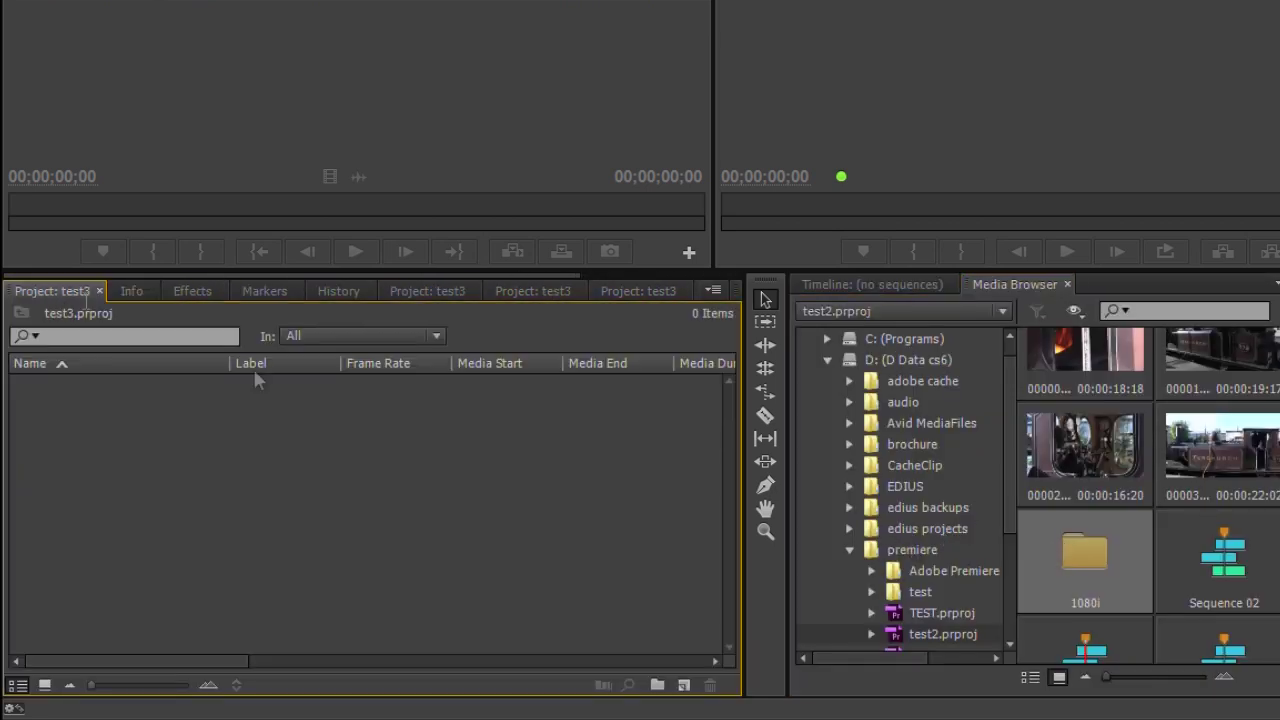
{"action": "left_click_drag", "start_coordinate": [276, 540], "coordinate": [286, 546]}
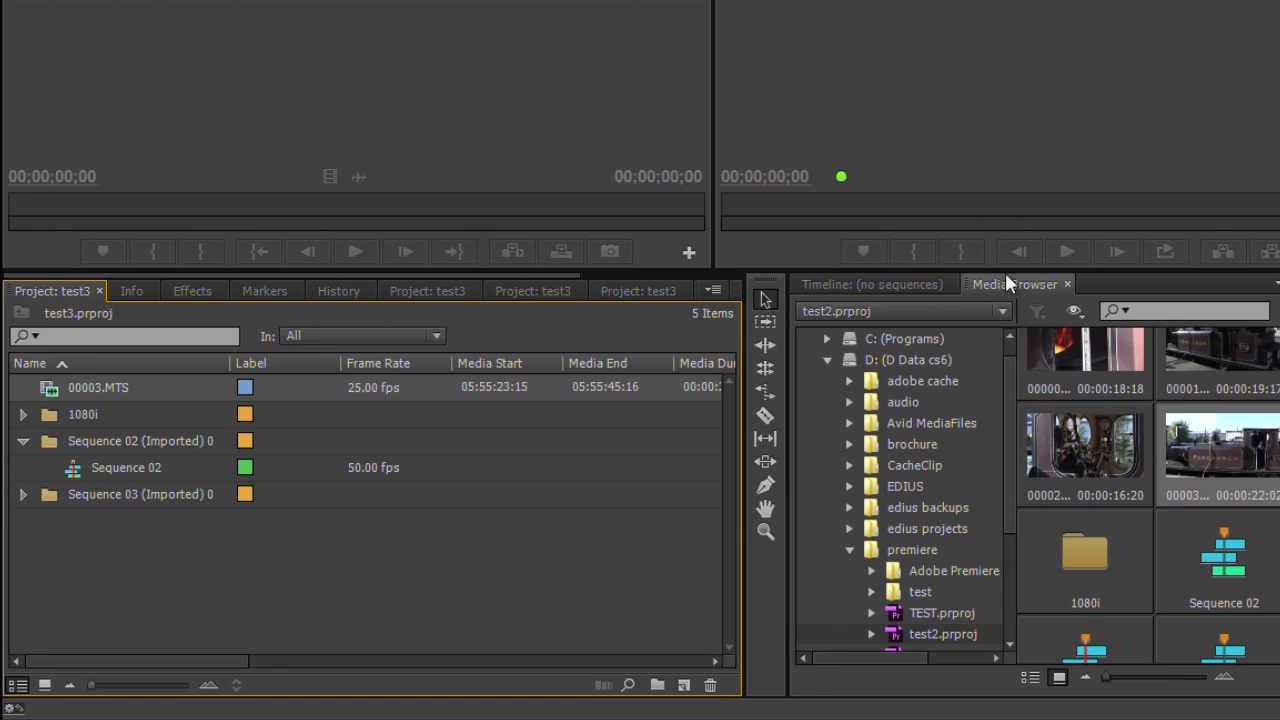
{"action": "left_click_drag", "start_coordinate": [1007, 277], "coordinate": [366, 490]}
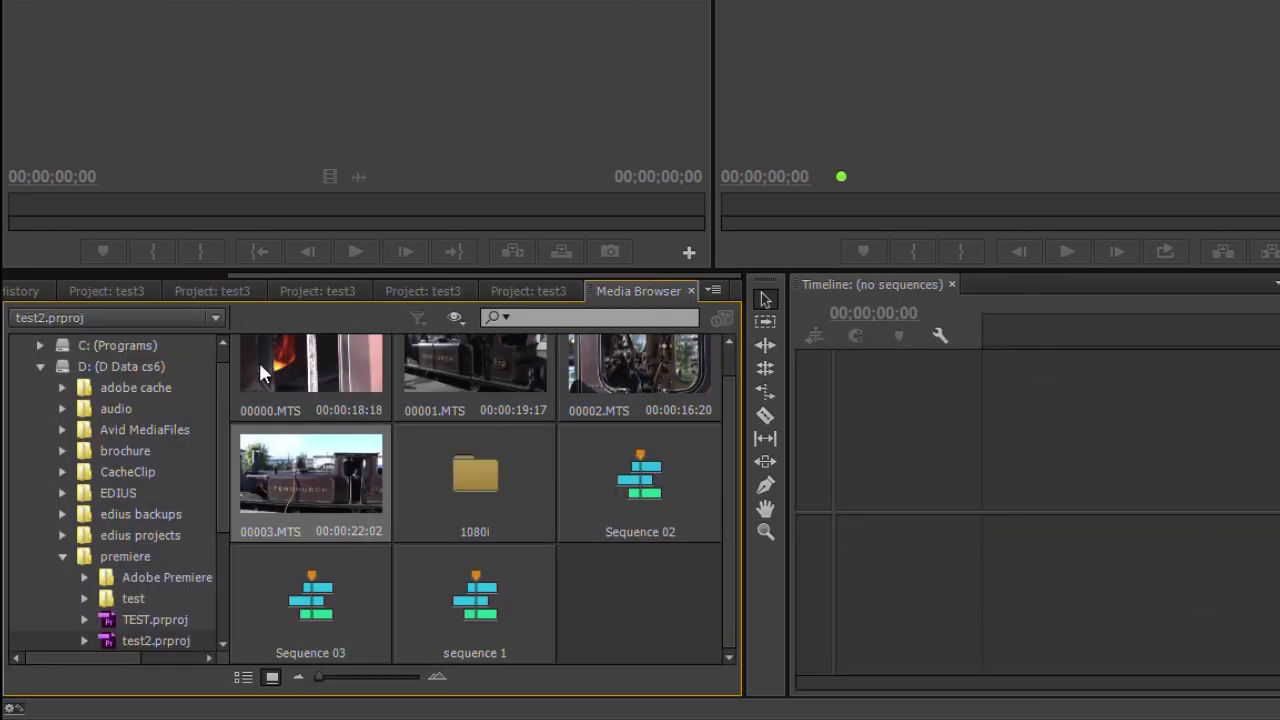
{"action": "left_click_drag", "start_coordinate": [793, 398], "coordinate": [391, 391]}
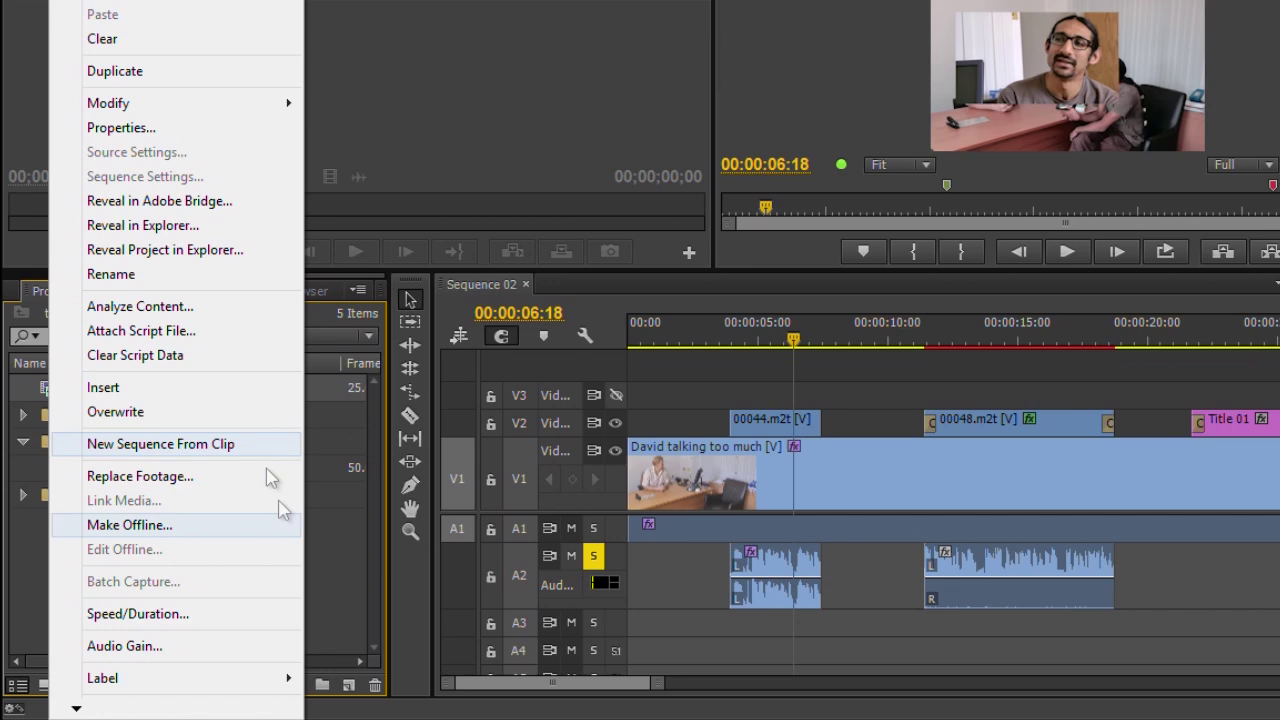
Set 00003.MTS audio channels to the Mono preset and scrub Sequence 02 to the clip near 1:36
{"action": "left_click", "coordinate": [45, 393]}
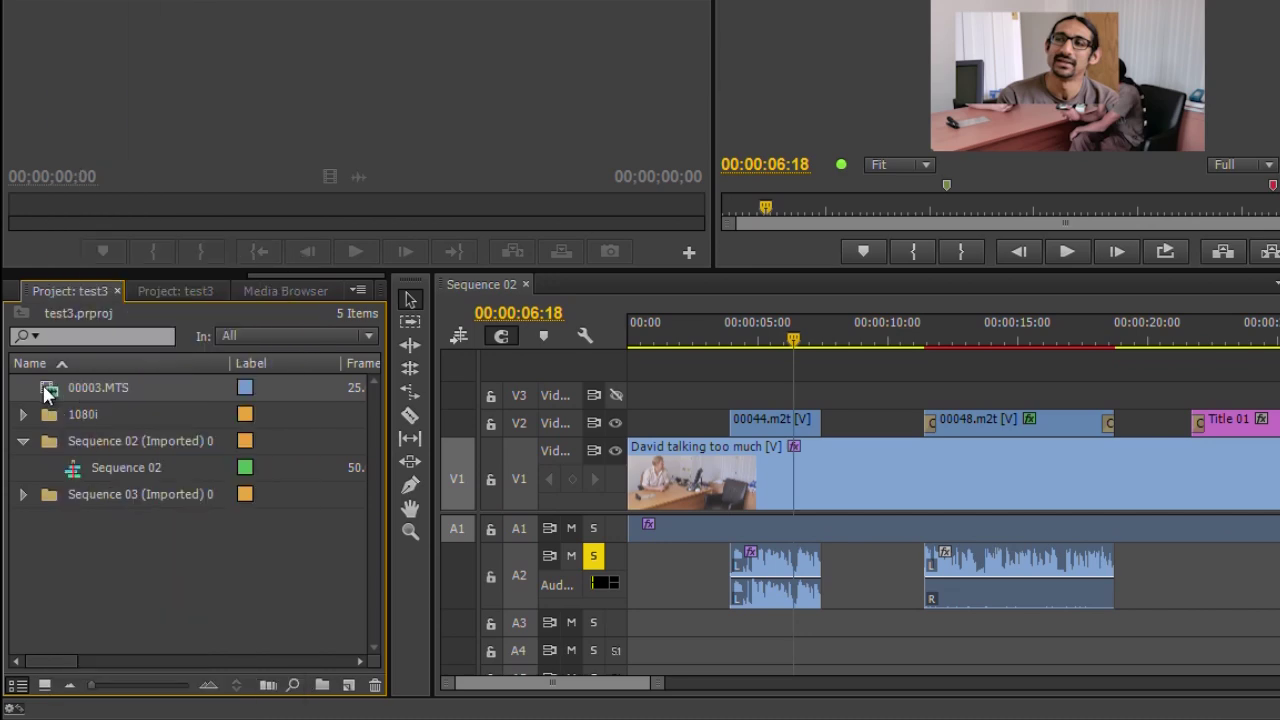
{"action": "right_click", "coordinate": [43, 393]}
{"action": "mouse_move", "coordinate": [106, 109]}
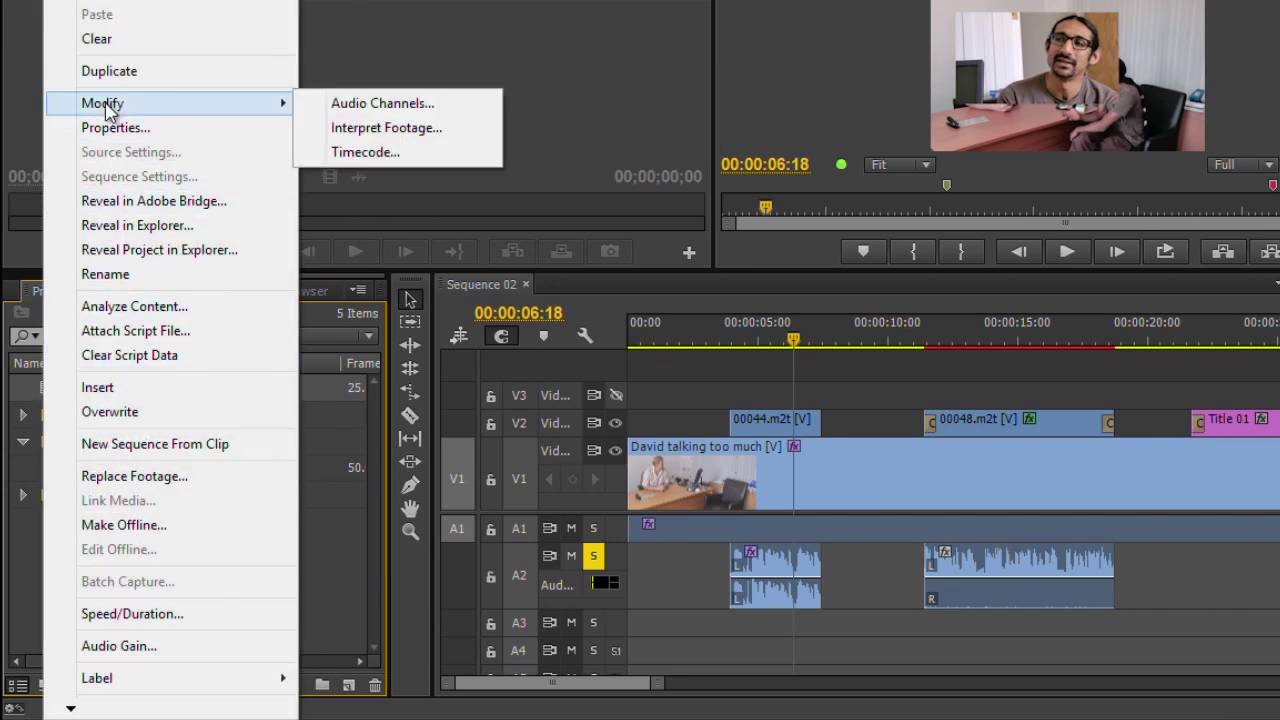
{"action": "left_click", "coordinate": [371, 104]}
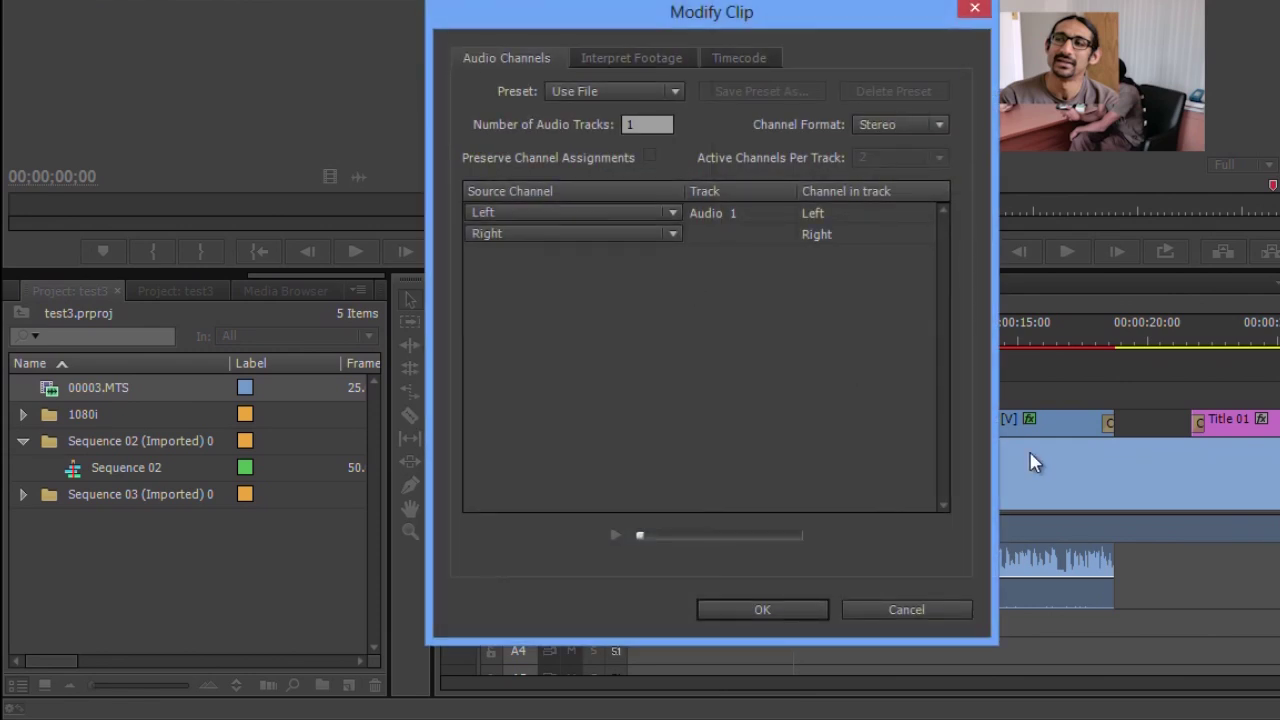
{"action": "left_click", "coordinate": [618, 92]}
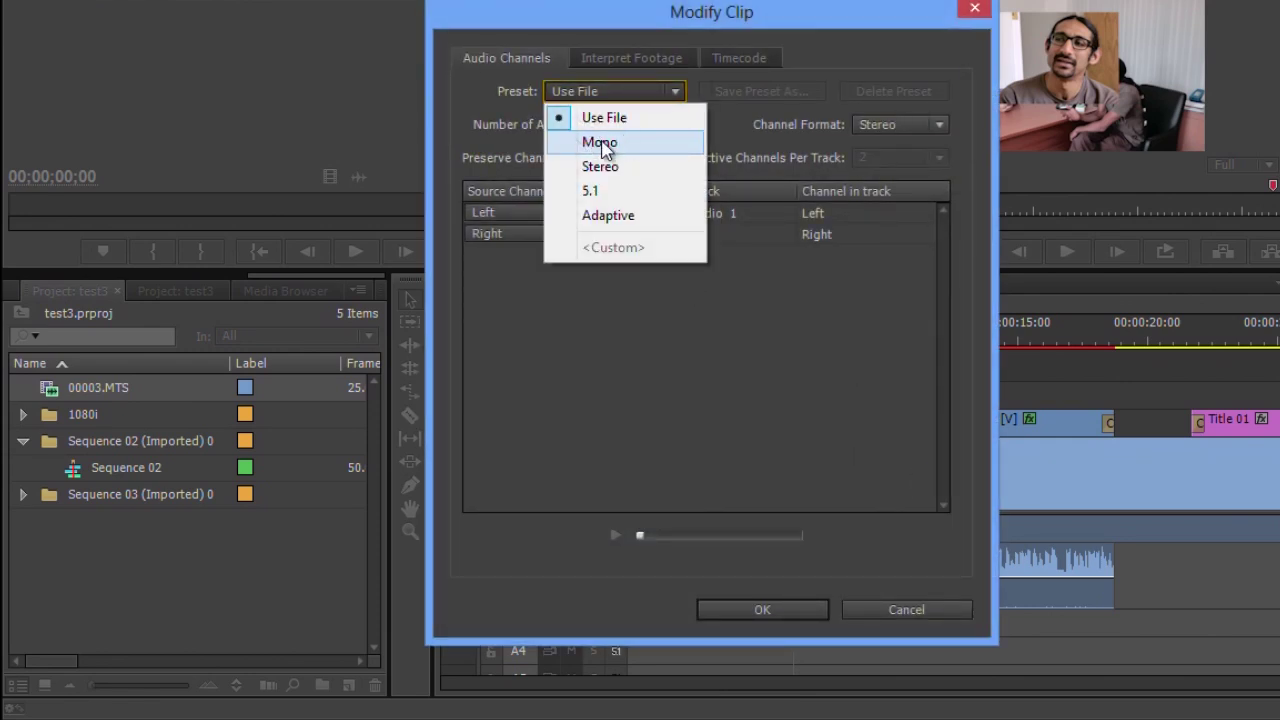
{"action": "left_click", "coordinate": [600, 143]}
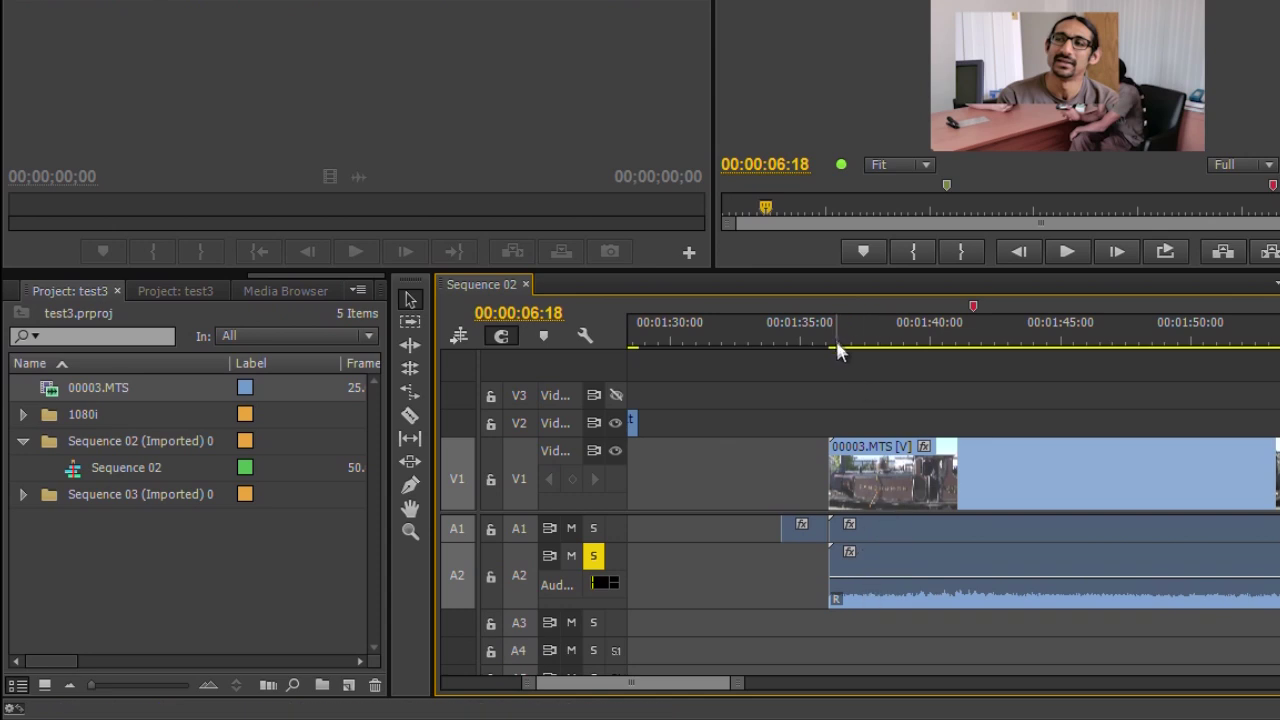
{"action": "left_click_drag", "start_coordinate": [835, 320], "coordinate": [846, 329]}
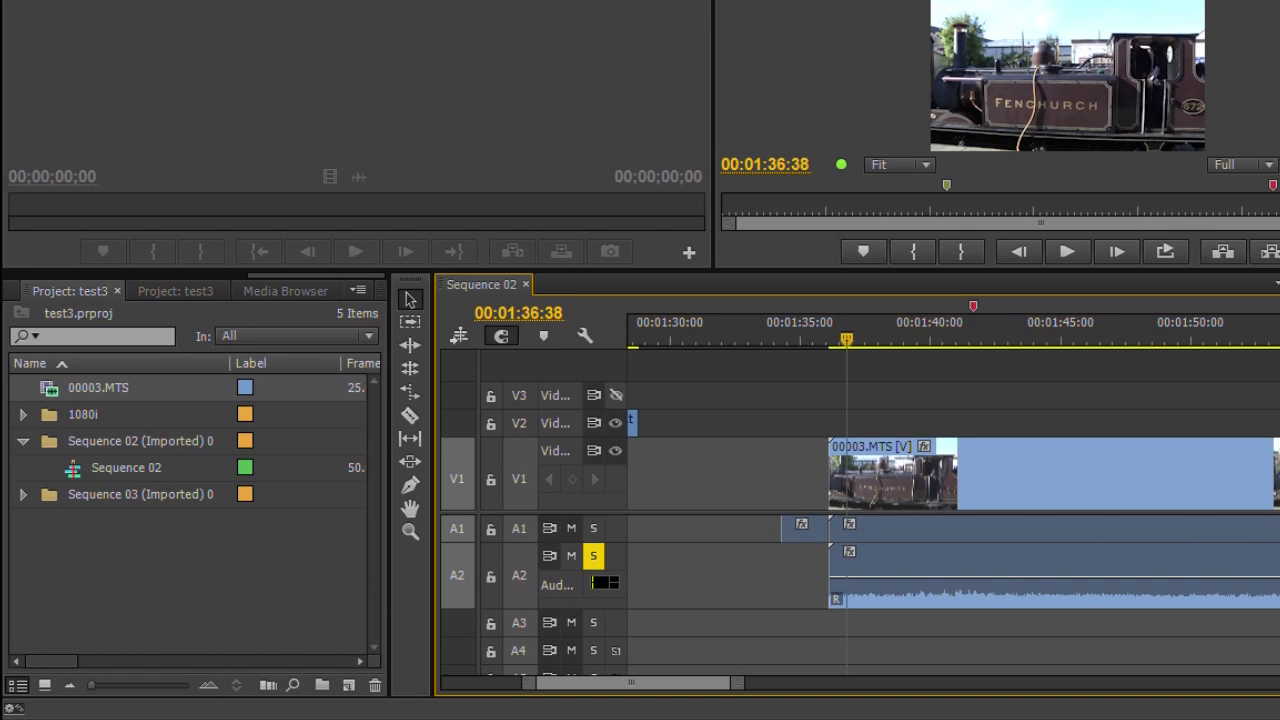
Set 00003.MTS audio channels to the Stereo preset and confirm the master clip change
{"action": "right_click", "coordinate": [108, 388]}
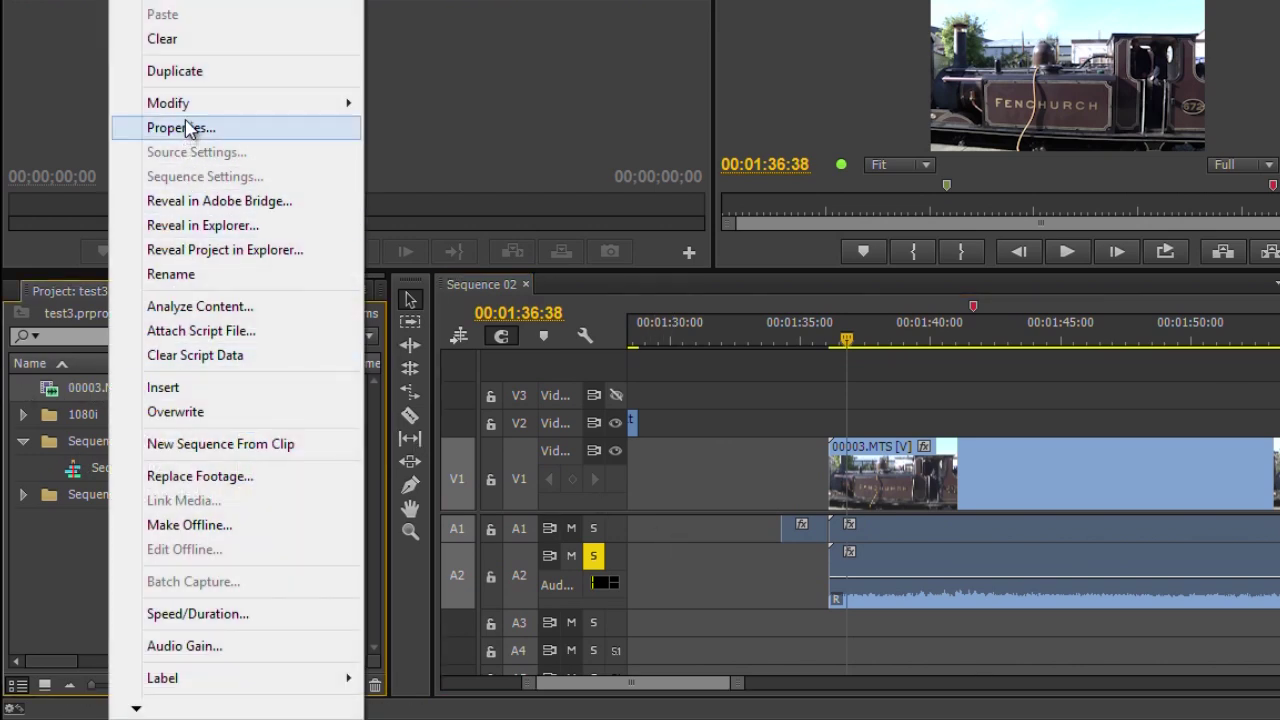
{"action": "mouse_move", "coordinate": [195, 104]}
{"action": "left_click", "coordinate": [428, 108]}
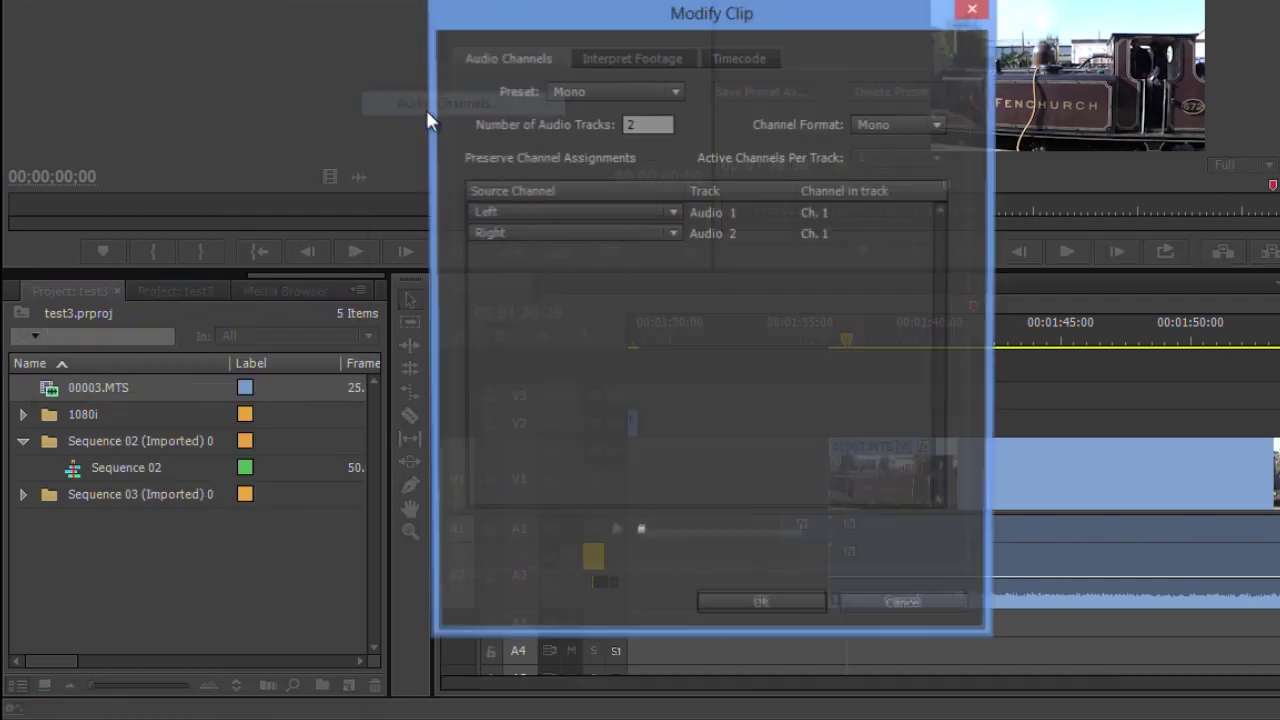
{"action": "left_click", "coordinate": [622, 91]}
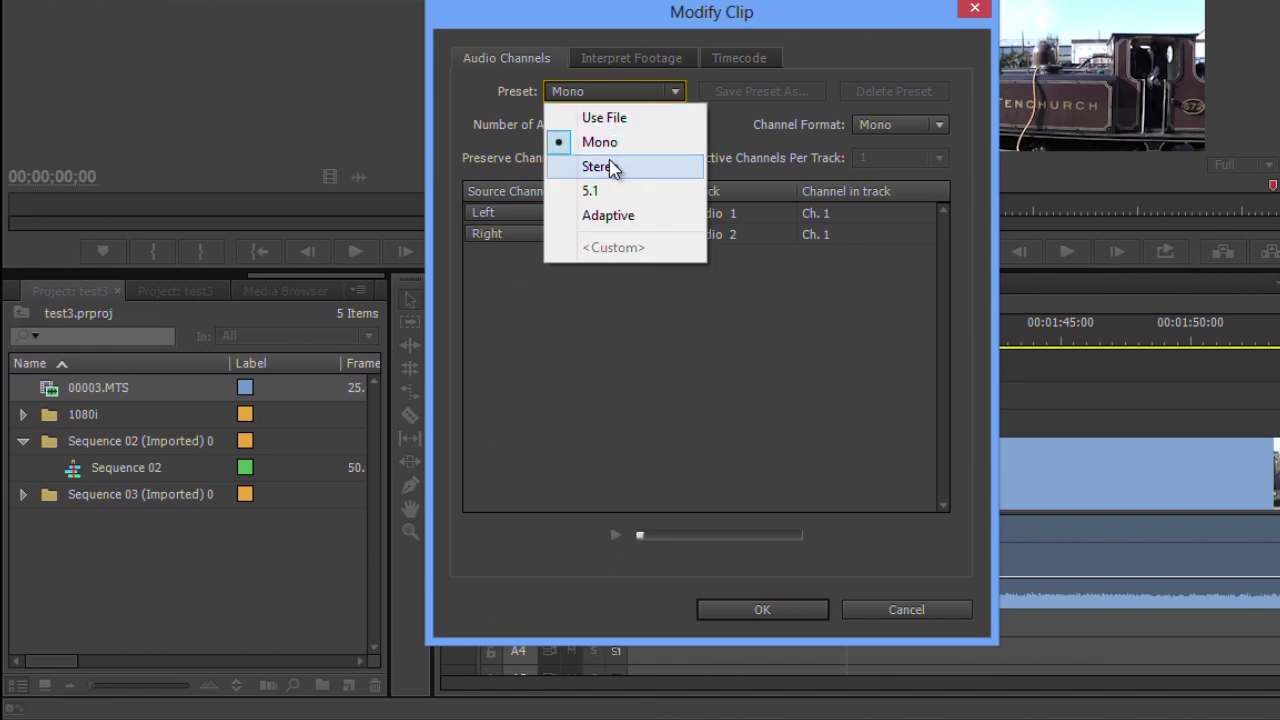
{"action": "left_click", "coordinate": [612, 170]}
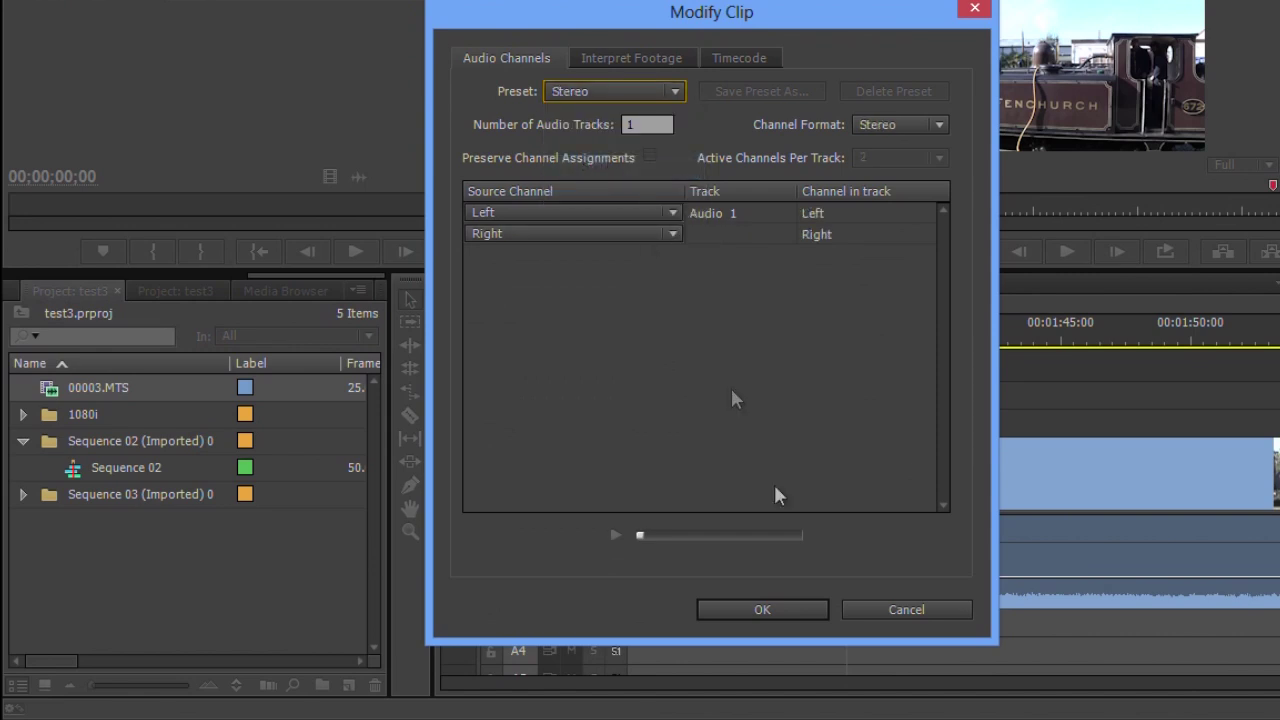
{"action": "left_click", "coordinate": [779, 607]}
{"action": "left_click_drag", "start_coordinate": [685, 259], "coordinate": [641, 242]}
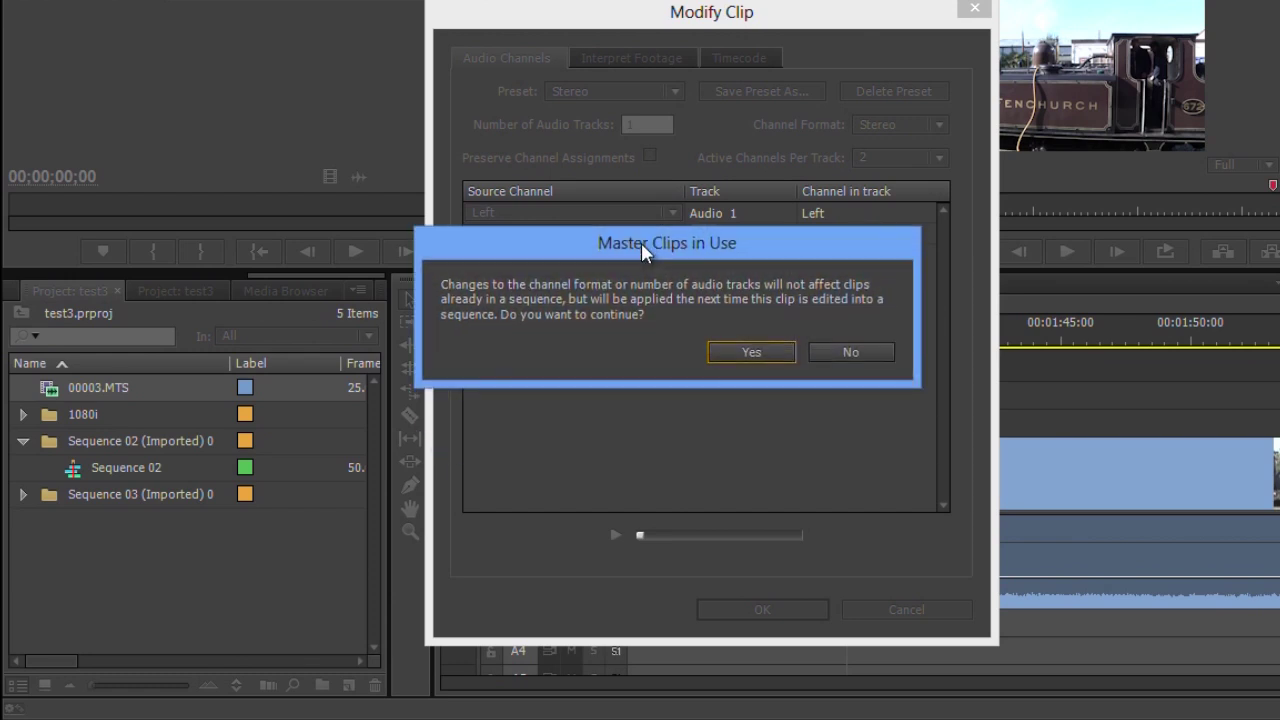
{"action": "left_click", "coordinate": [745, 353]}
Place a second 00003.MTS after the first clip near 2:00, enlarging A1 to show its stereo waveform
{"action": "left_click_drag", "start_coordinate": [691, 684], "coordinate": [713, 684]}
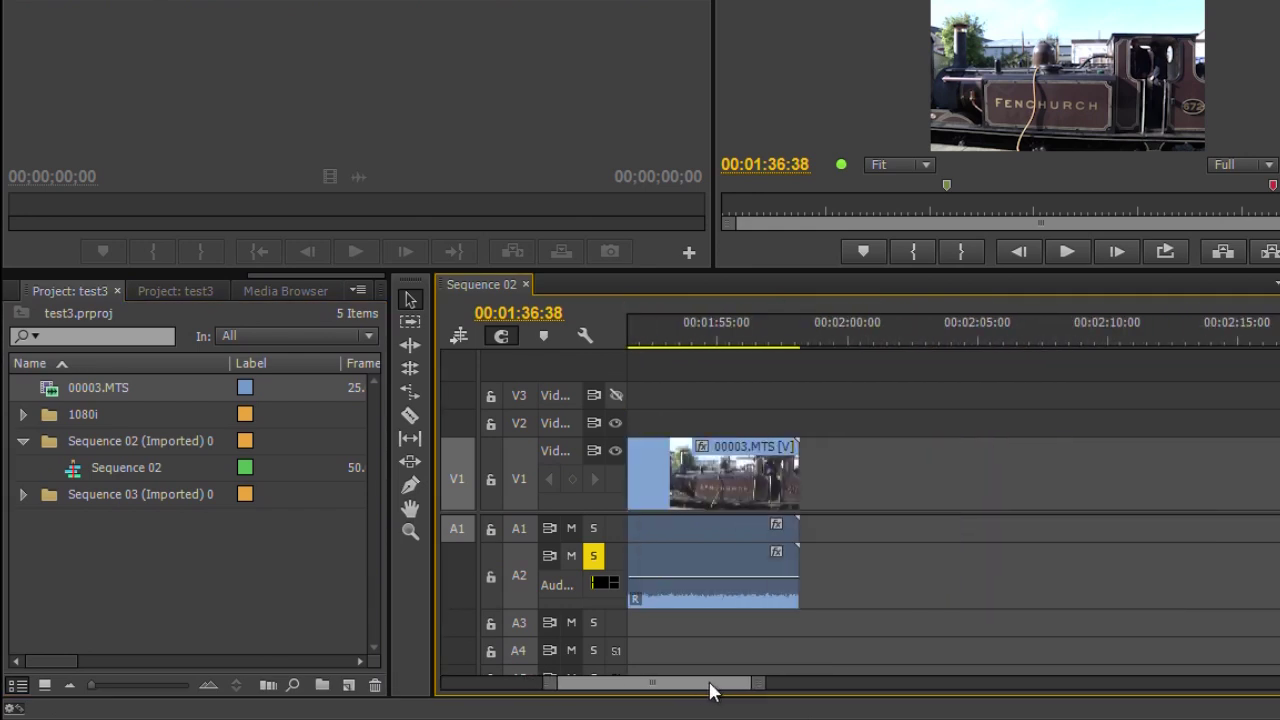
{"action": "left_click_drag", "start_coordinate": [68, 390], "coordinate": [892, 510]}
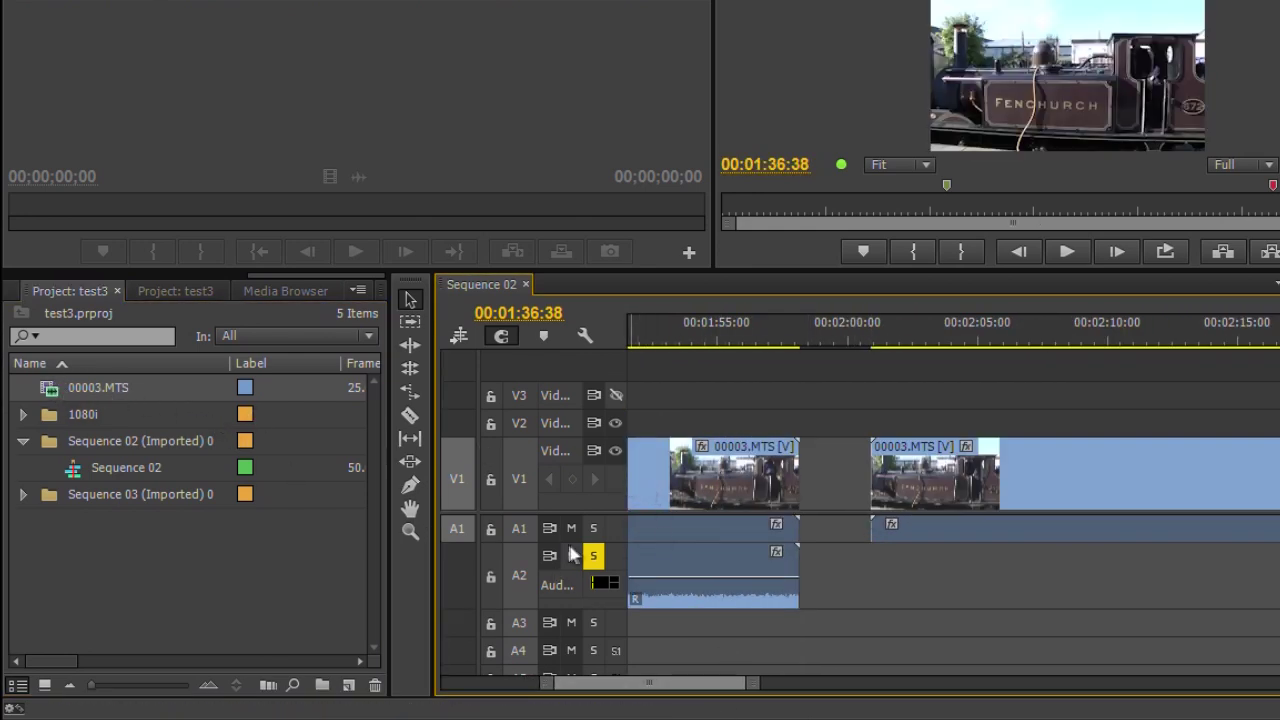
{"action": "left_click_drag", "start_coordinate": [575, 541], "coordinate": [575, 607]}
{"action": "left_click_drag", "start_coordinate": [888, 340], "coordinate": [729, 340]}
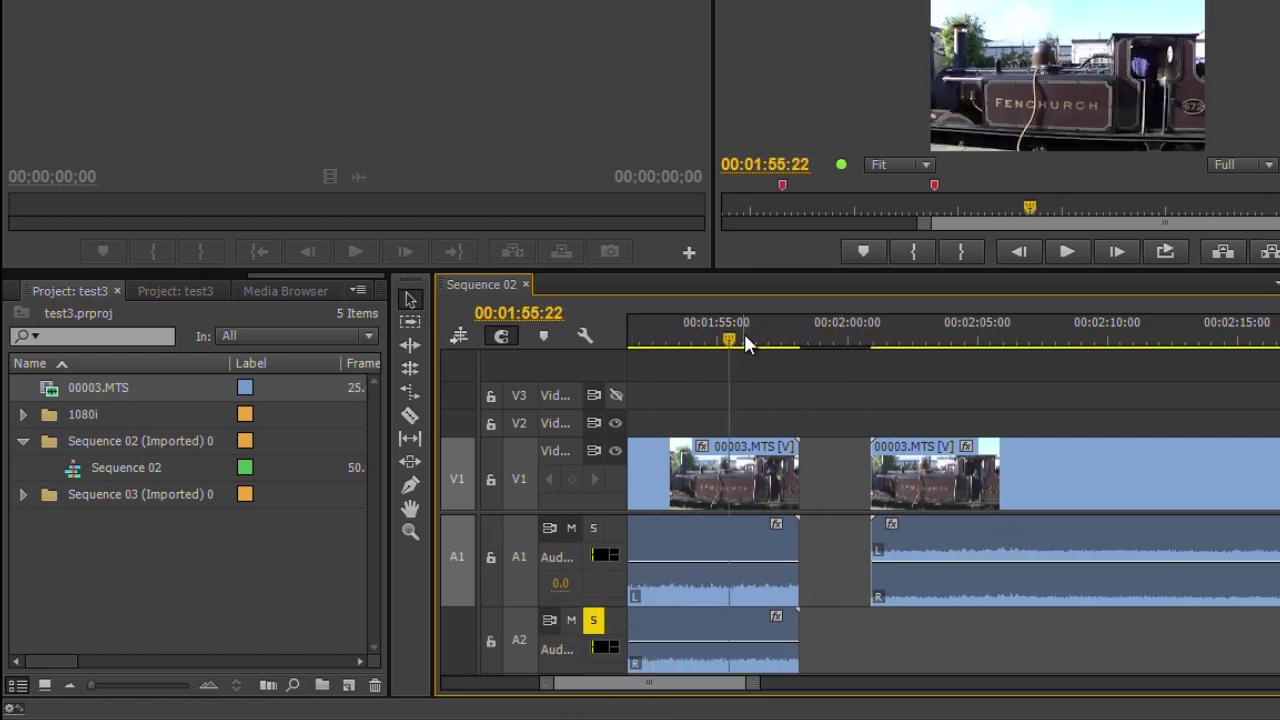